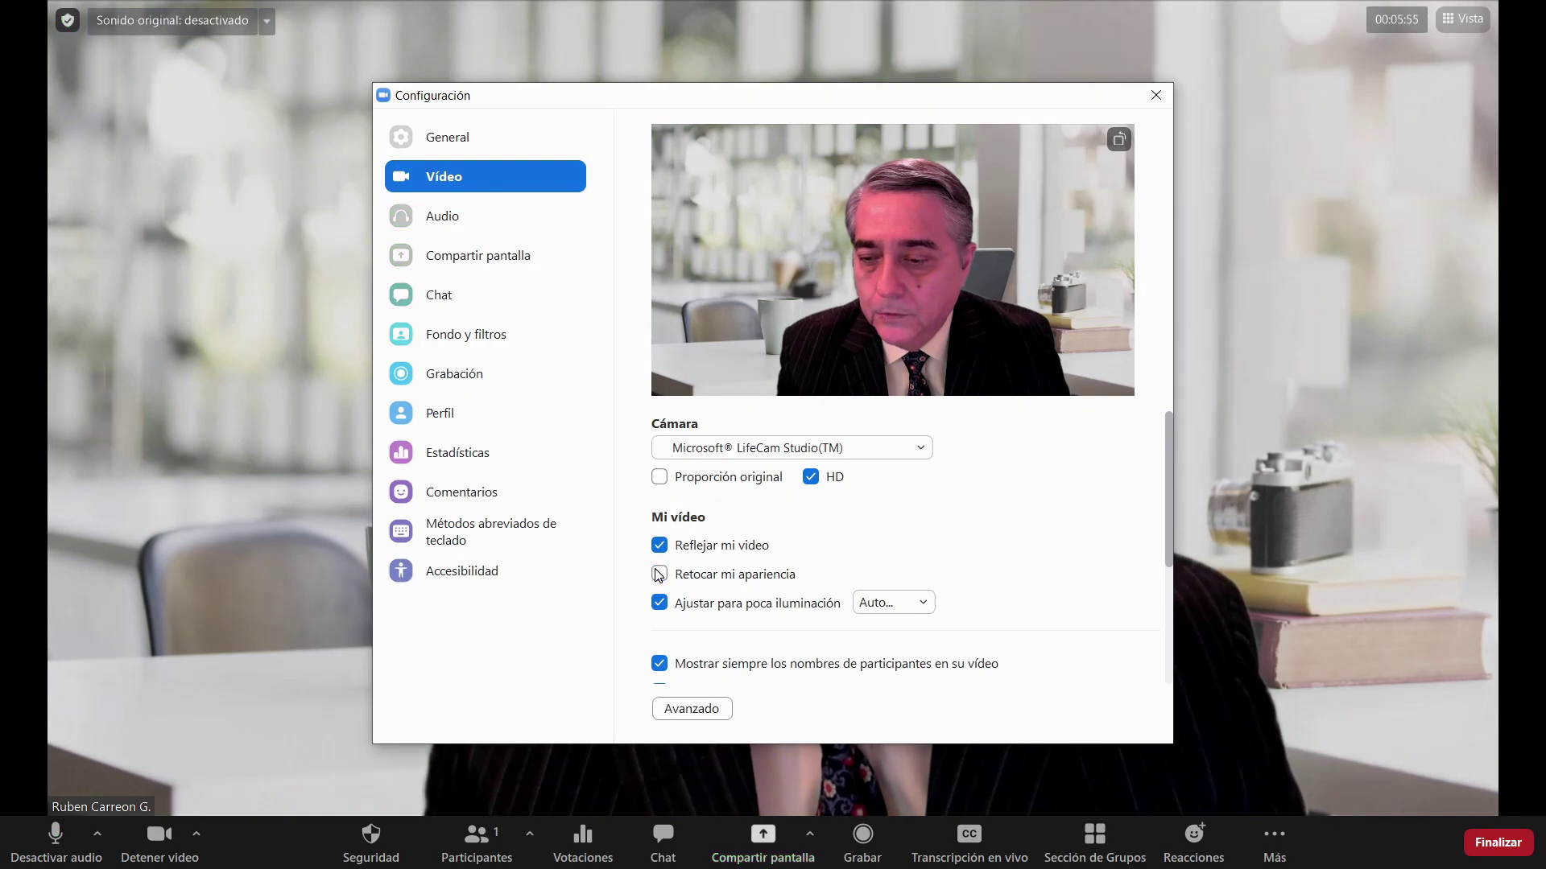
Move the settings window off the face, enable Retocar mi apariencia and set its intensity slightly below the midpoint
drag(841, 97, 521, 40)
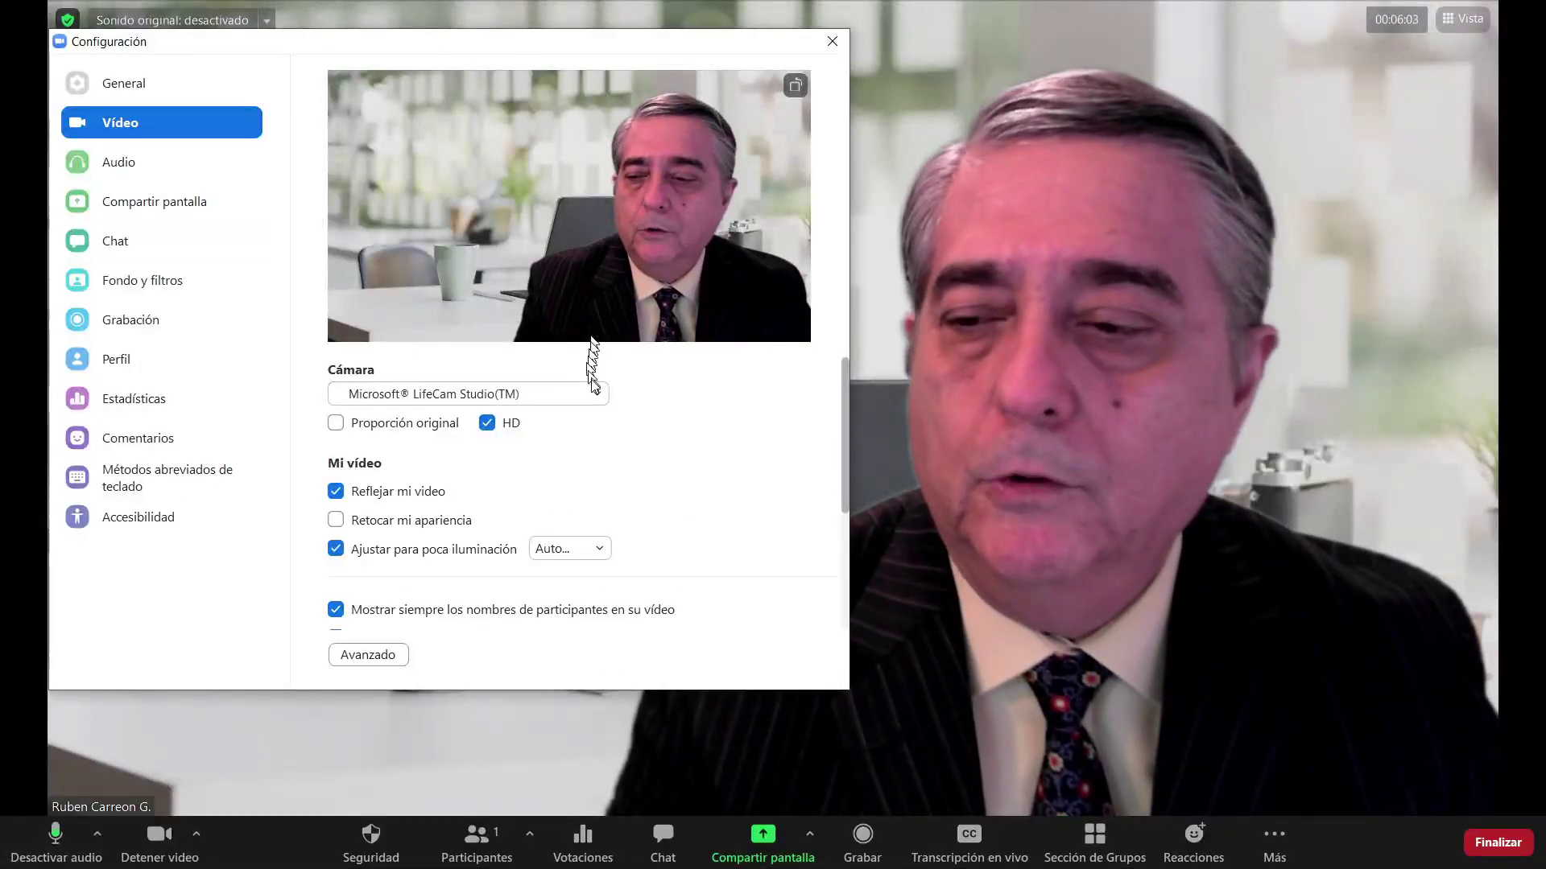
click(337, 521)
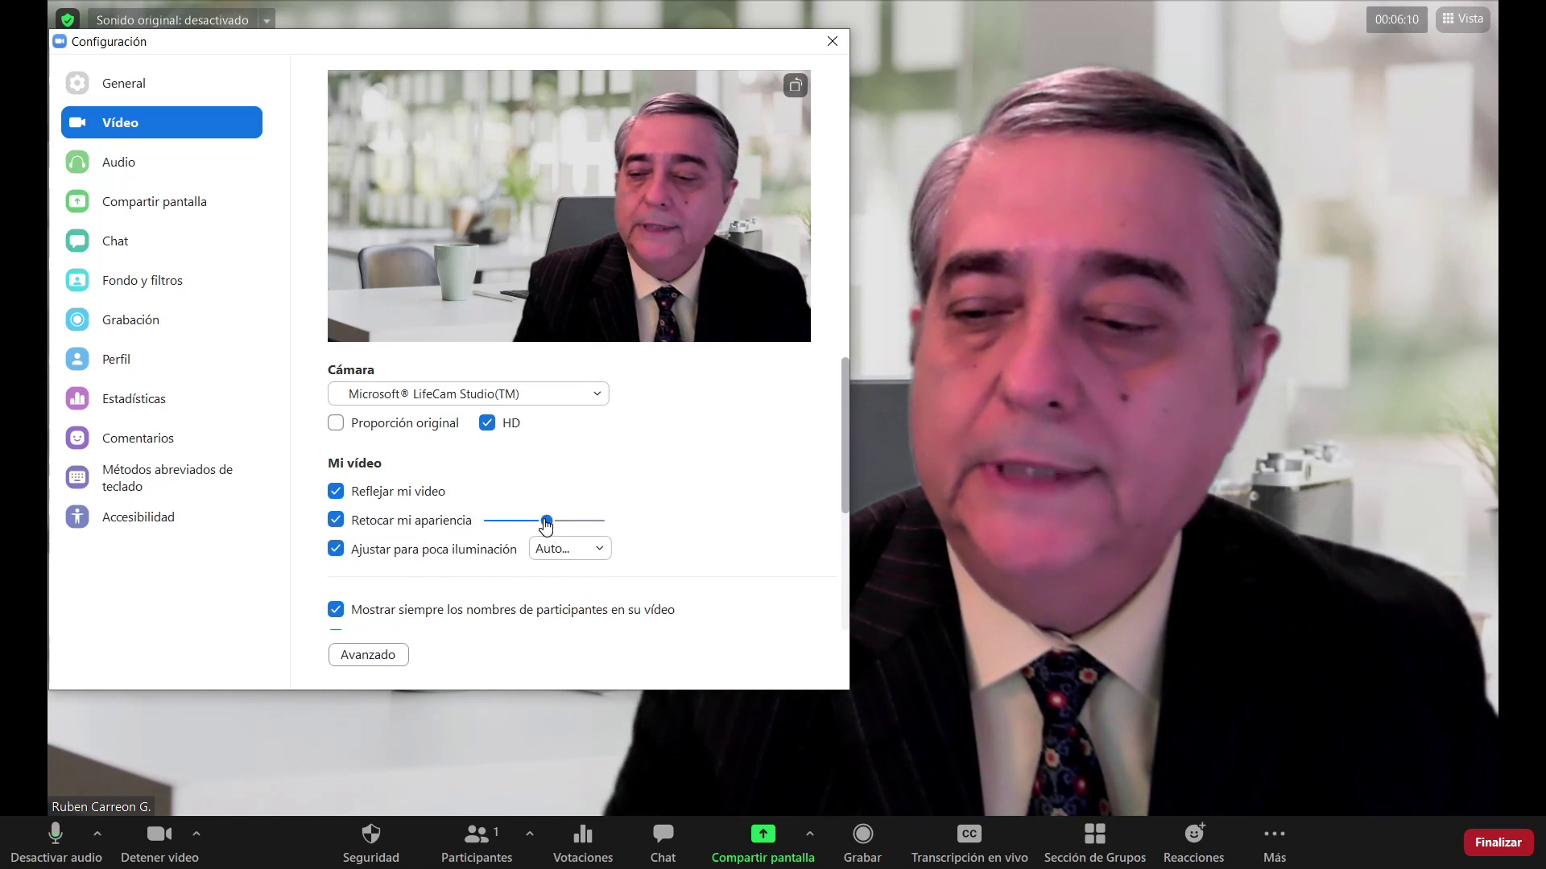
mouse_move(530, 522)
mouse_down()
mouse_move(478, 523)
mouse_move(620, 533)
mouse_move(545, 531)
mouse_up()
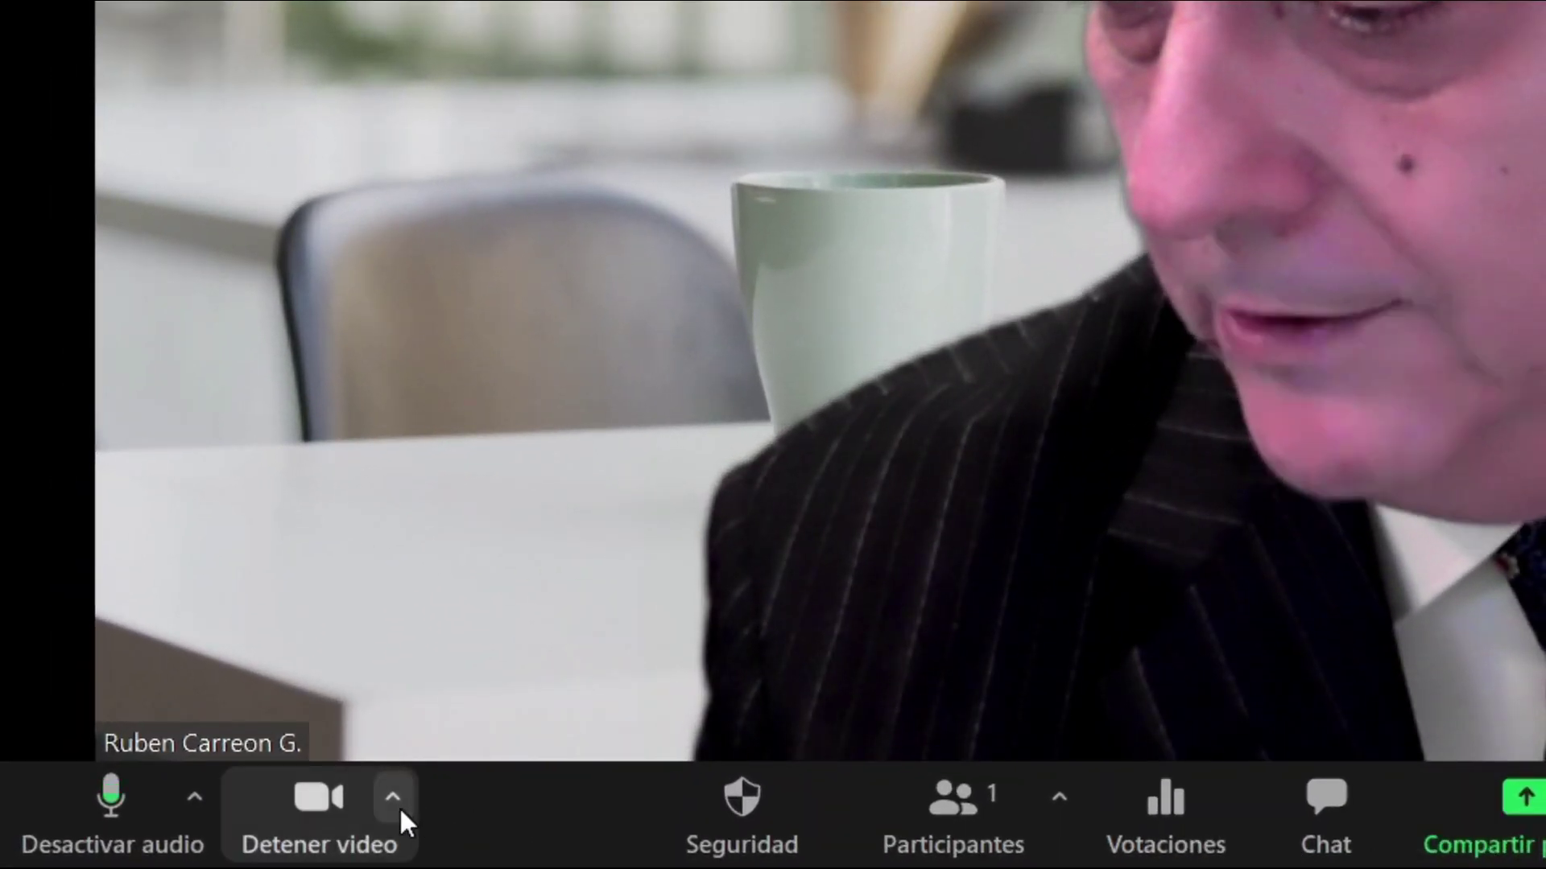
In the video settings, try Manual for Ajustar para poca iluminación with a slightly lowered level, and return it to Automático
click(398, 803)
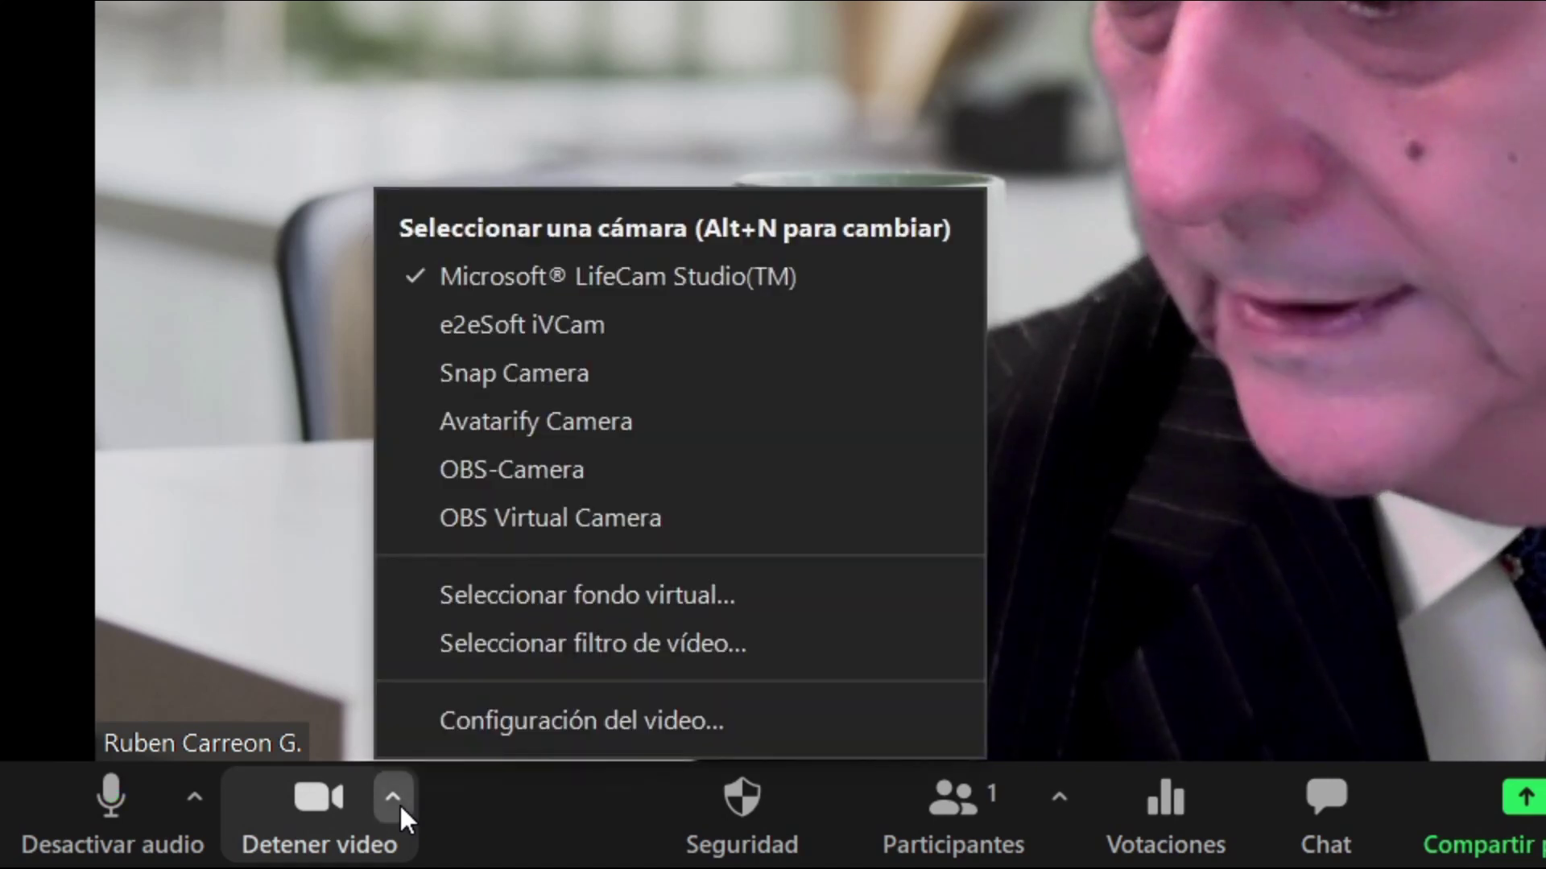
click(483, 729)
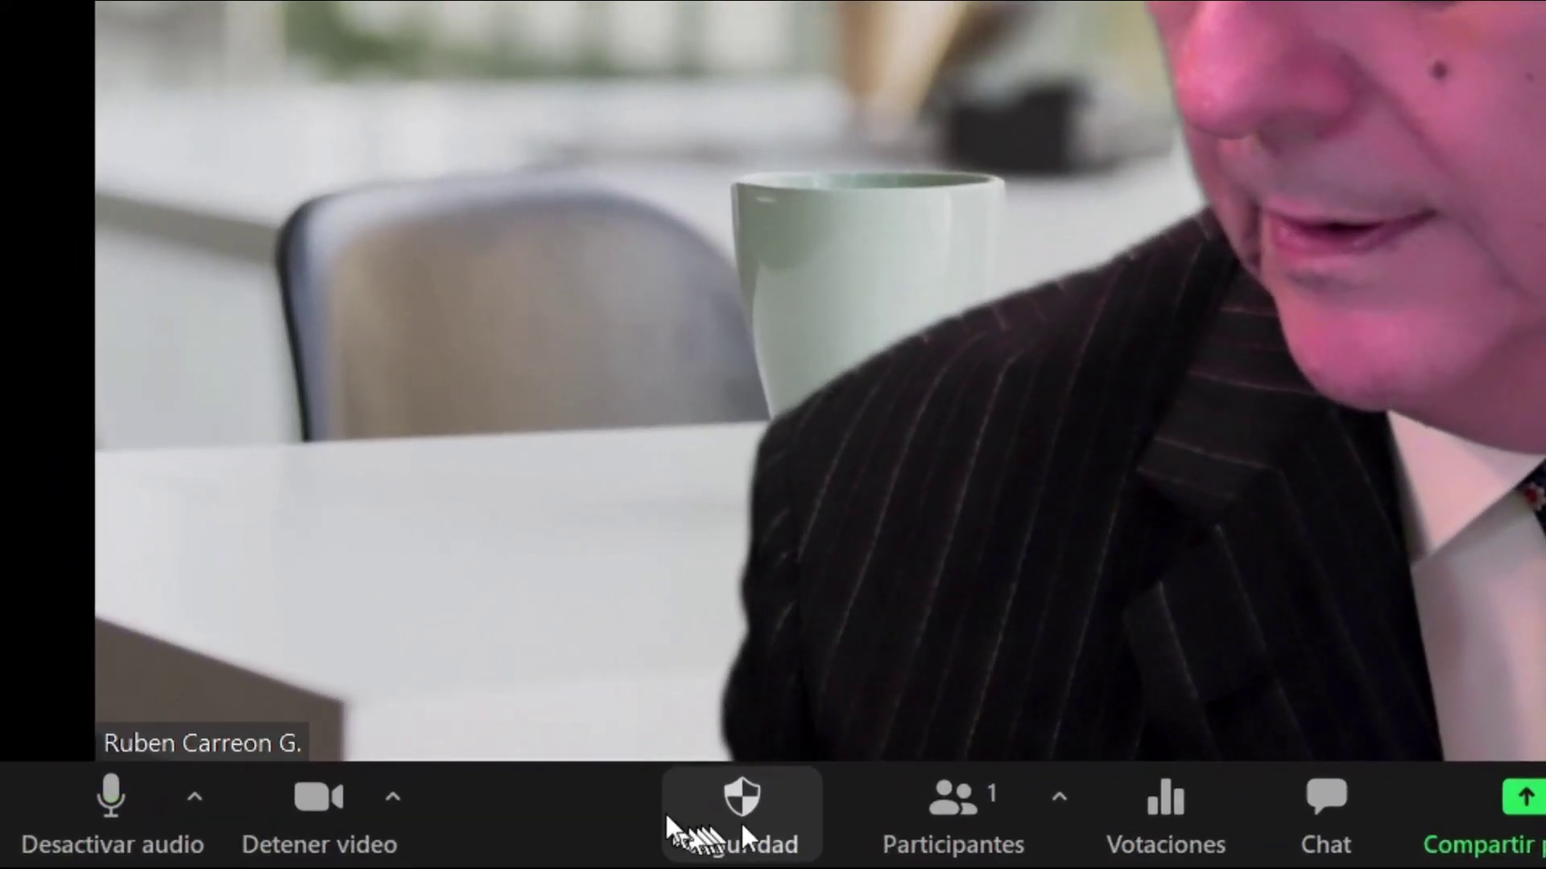
click(399, 795)
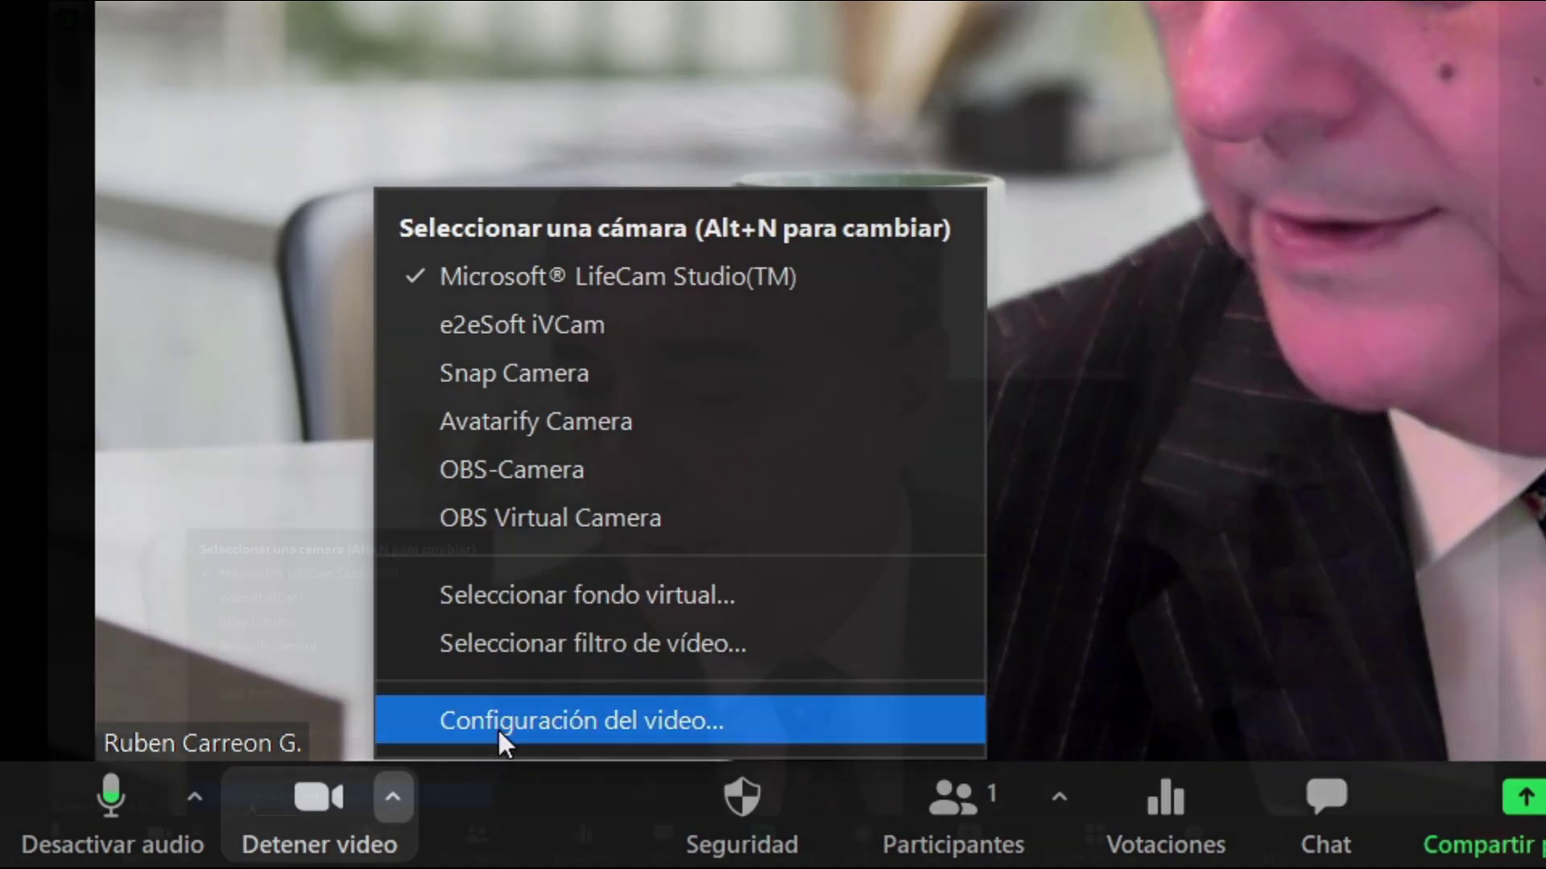
click(500, 734)
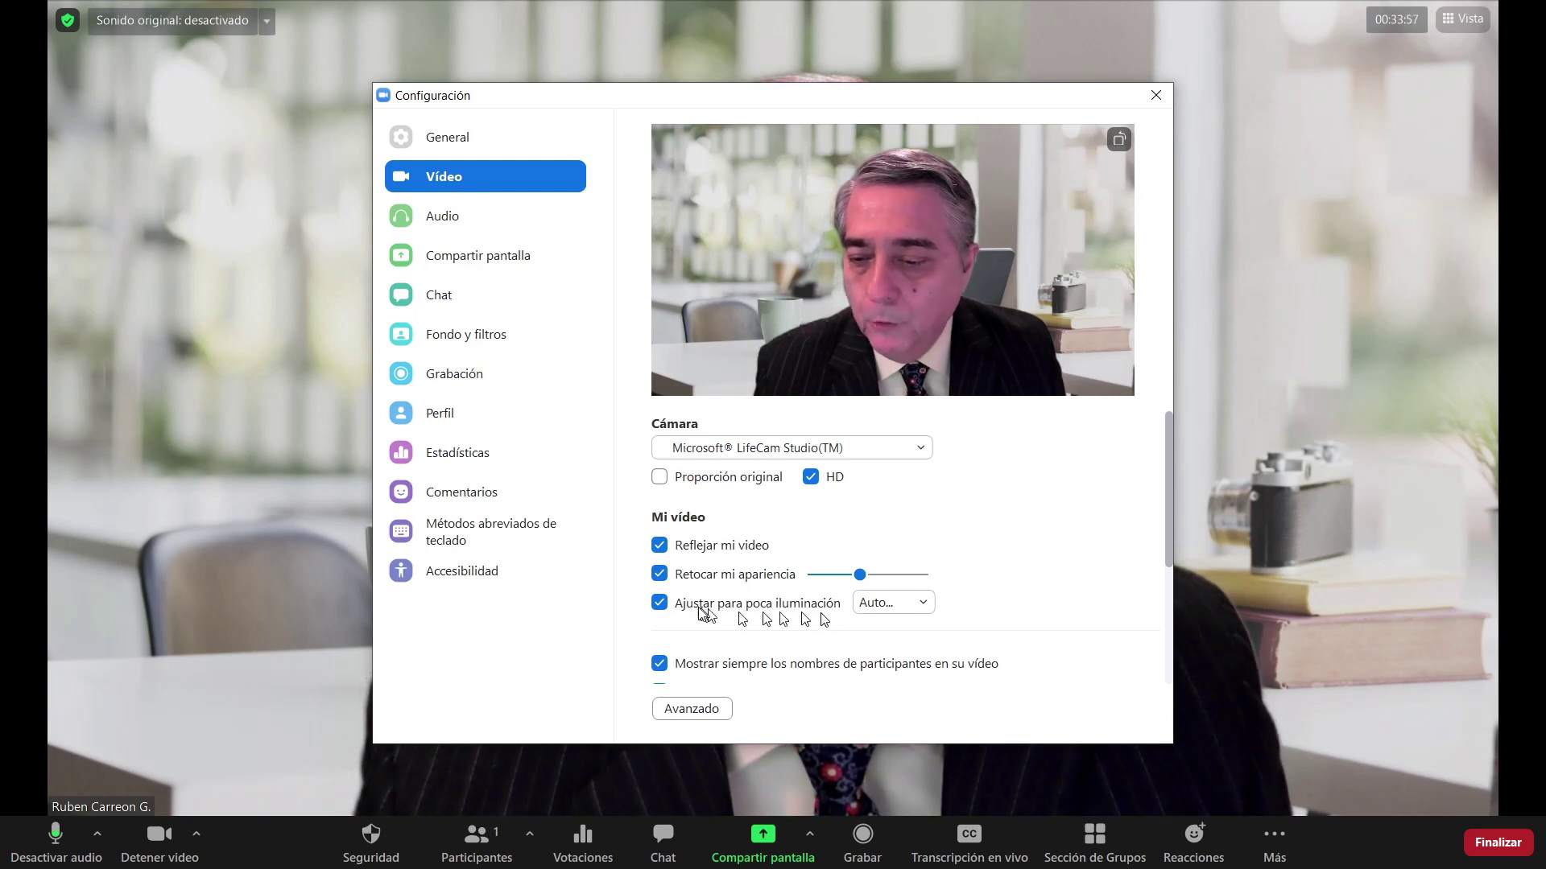
click(660, 605)
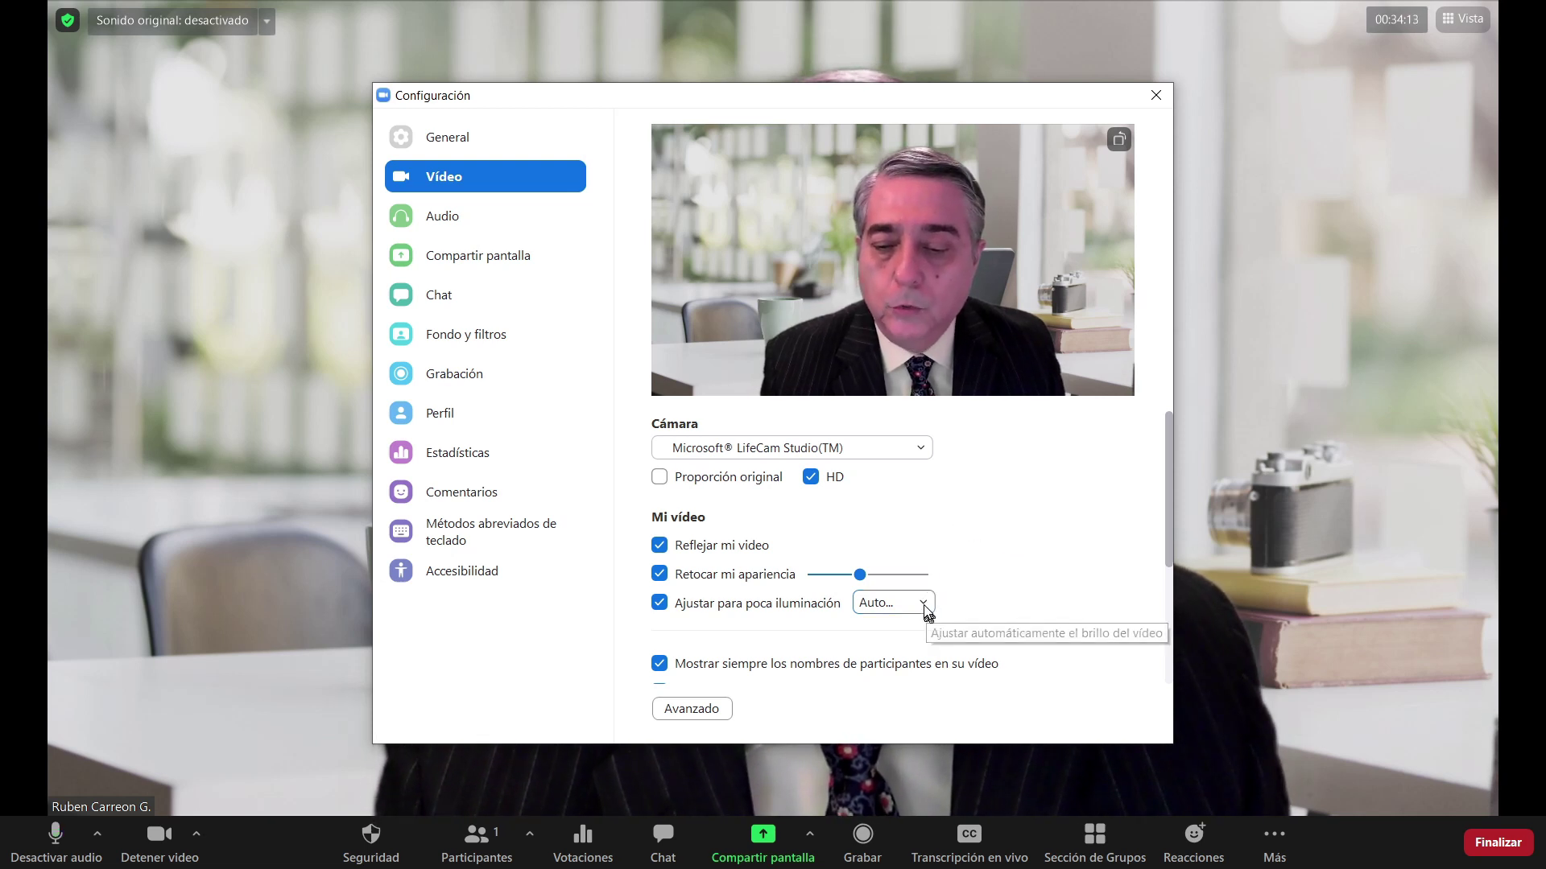
click(913, 660)
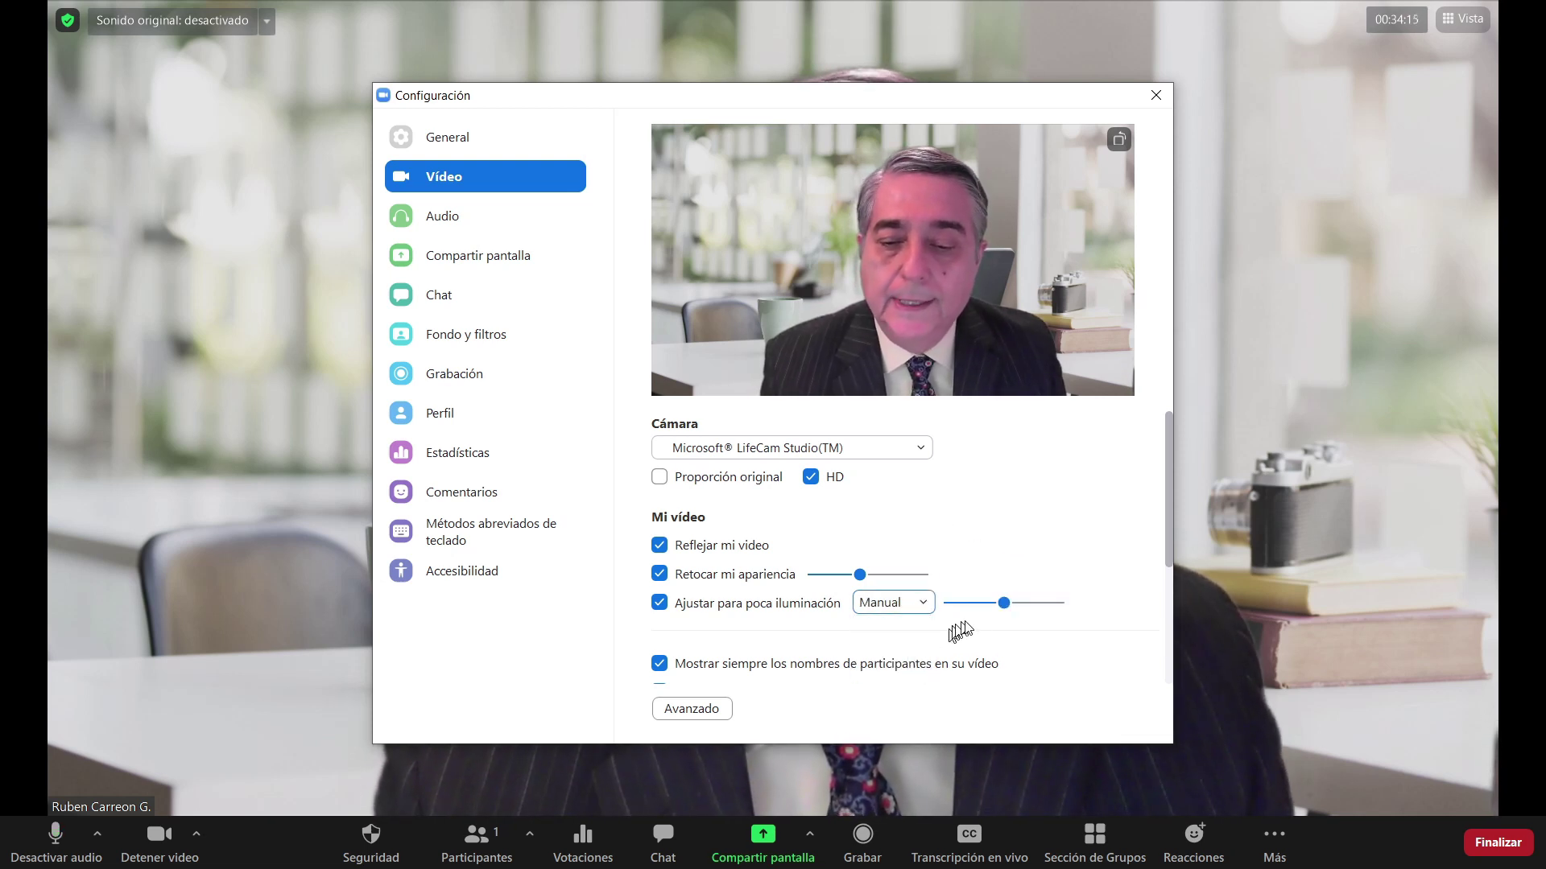
mouse_move(1002, 607)
mouse_down()
mouse_move(975, 609)
mouse_move(1057, 601)
mouse_move(1011, 629)
mouse_move(995, 621)
mouse_up()
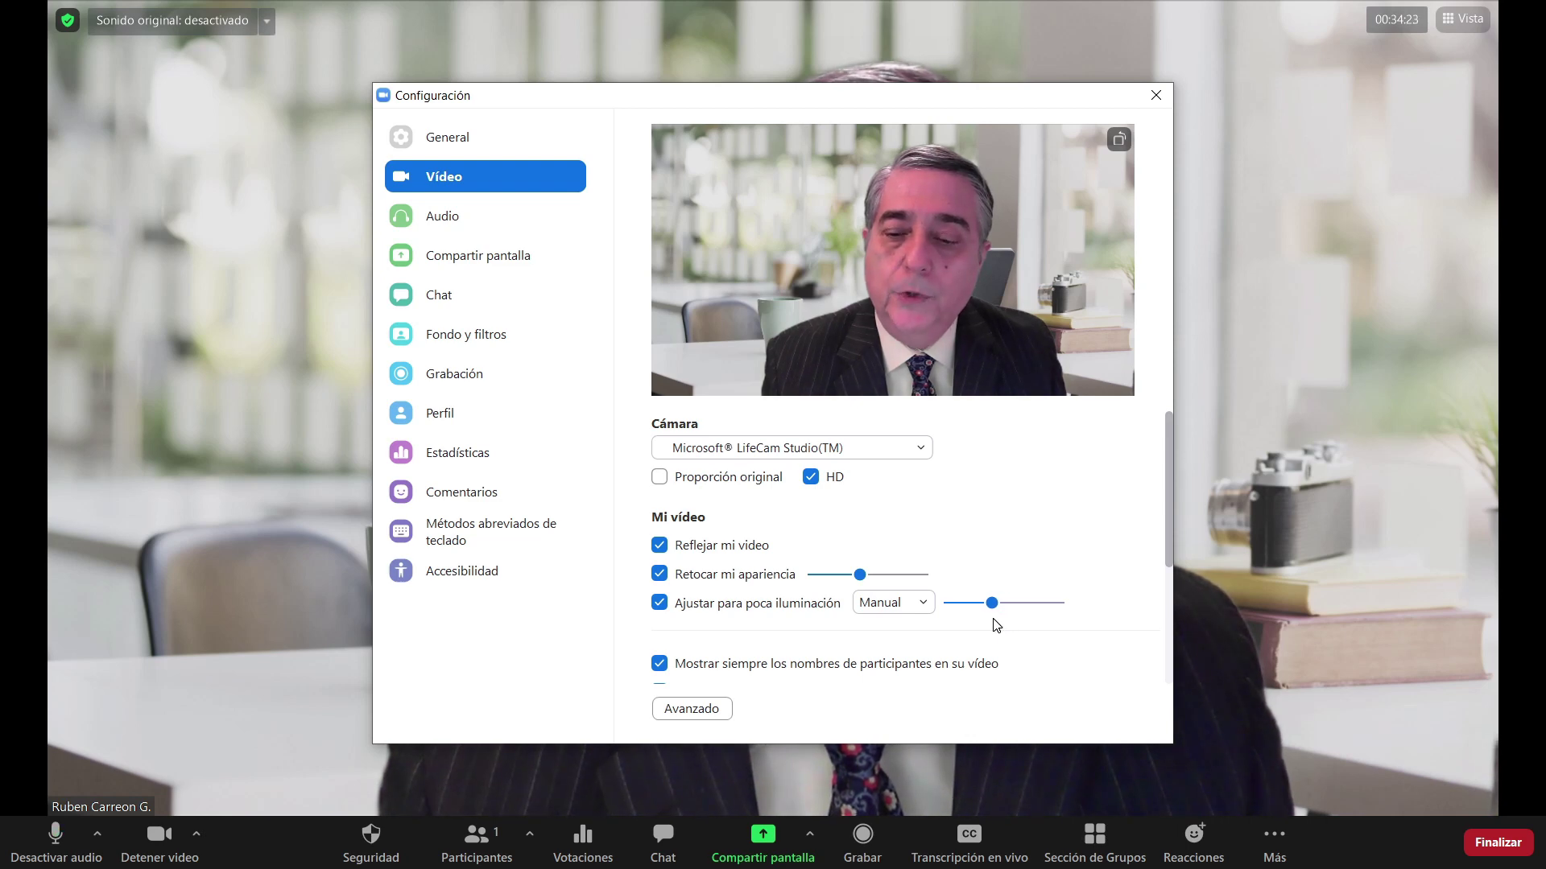
click(924, 605)
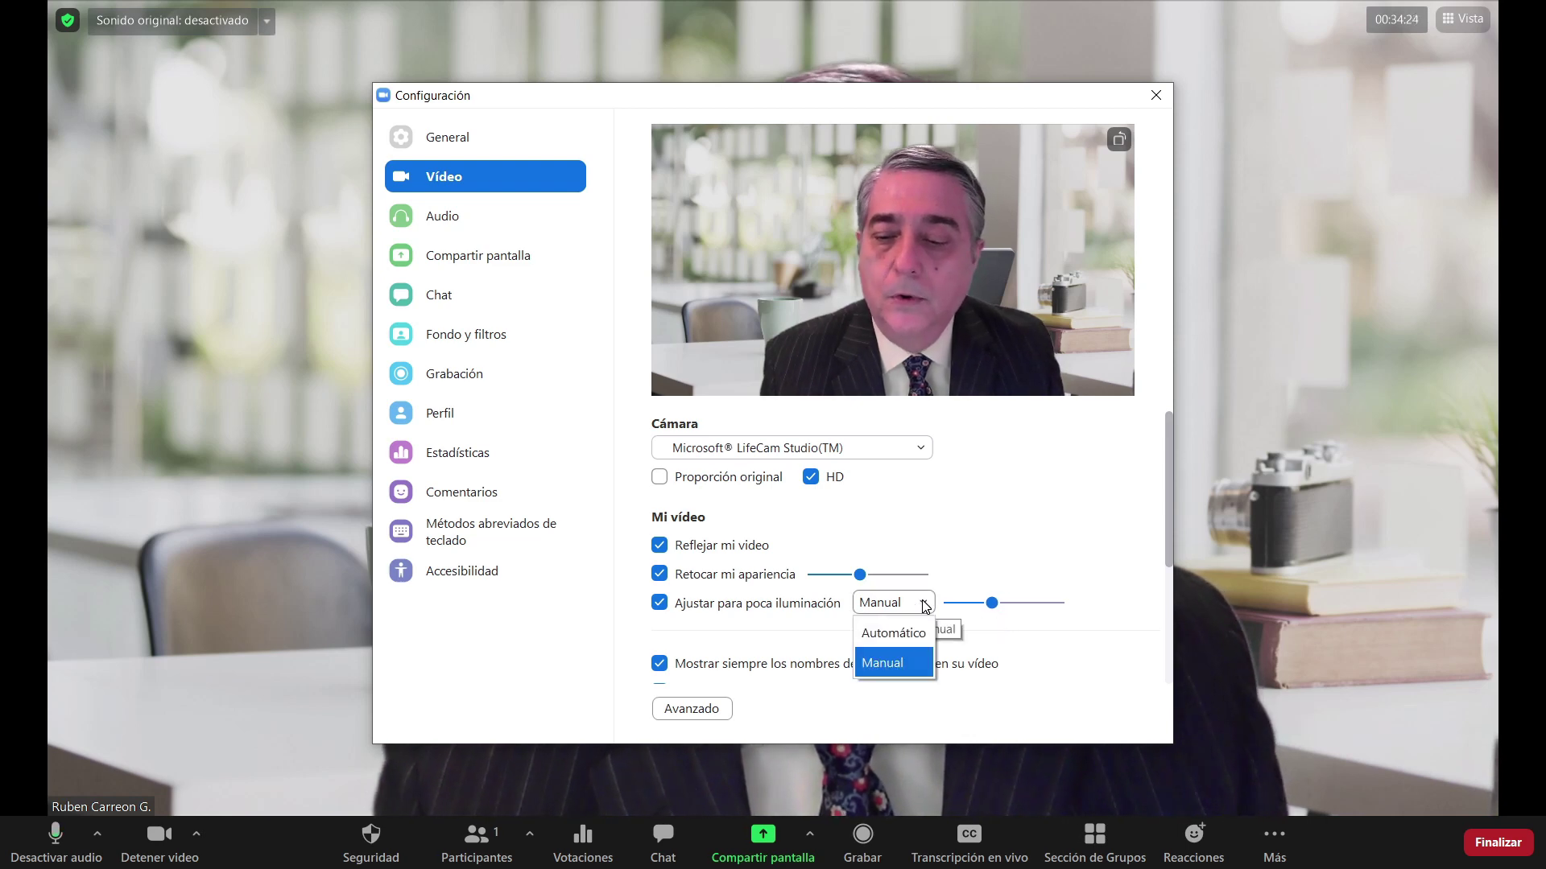
click(893, 633)
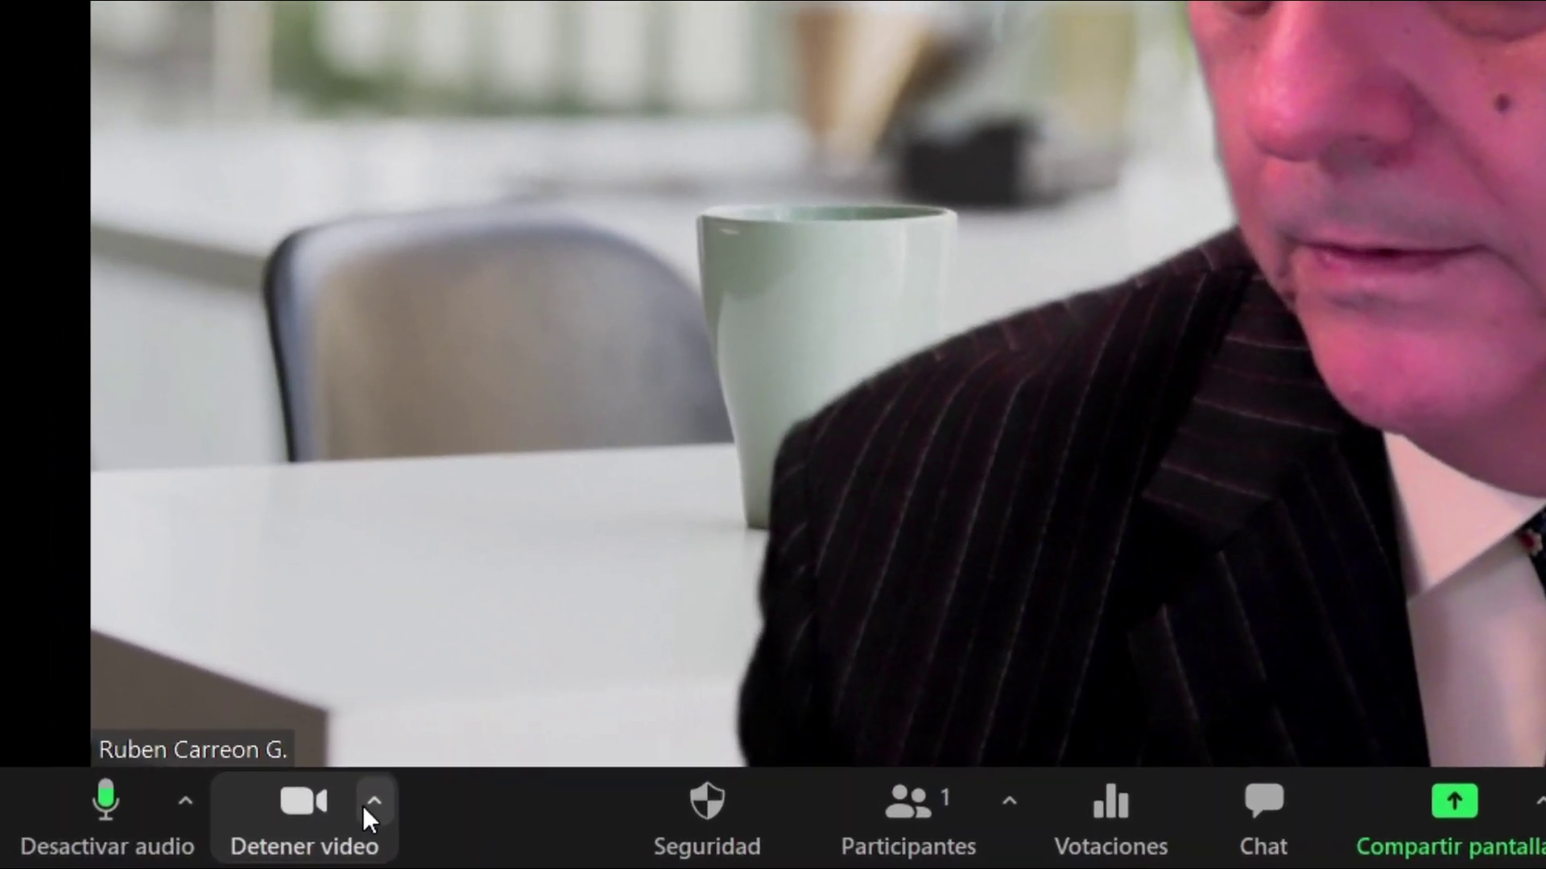
Browse the video filters and try Boost, Noir, Cinnamon, Cream, Seafoam and the brown tint one after another
click(277, 819)
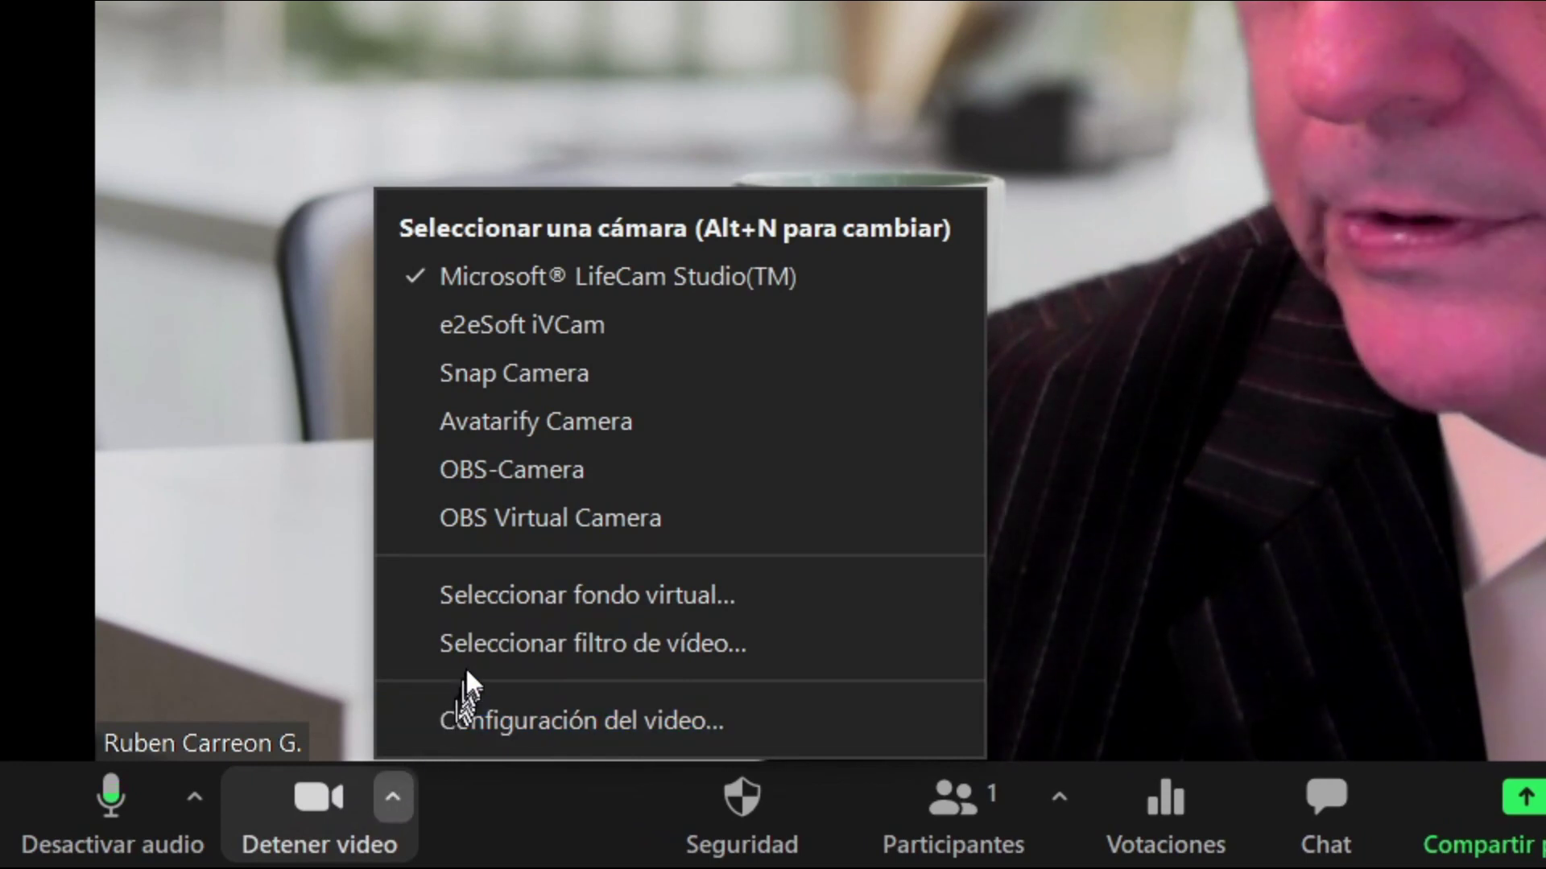
click(476, 641)
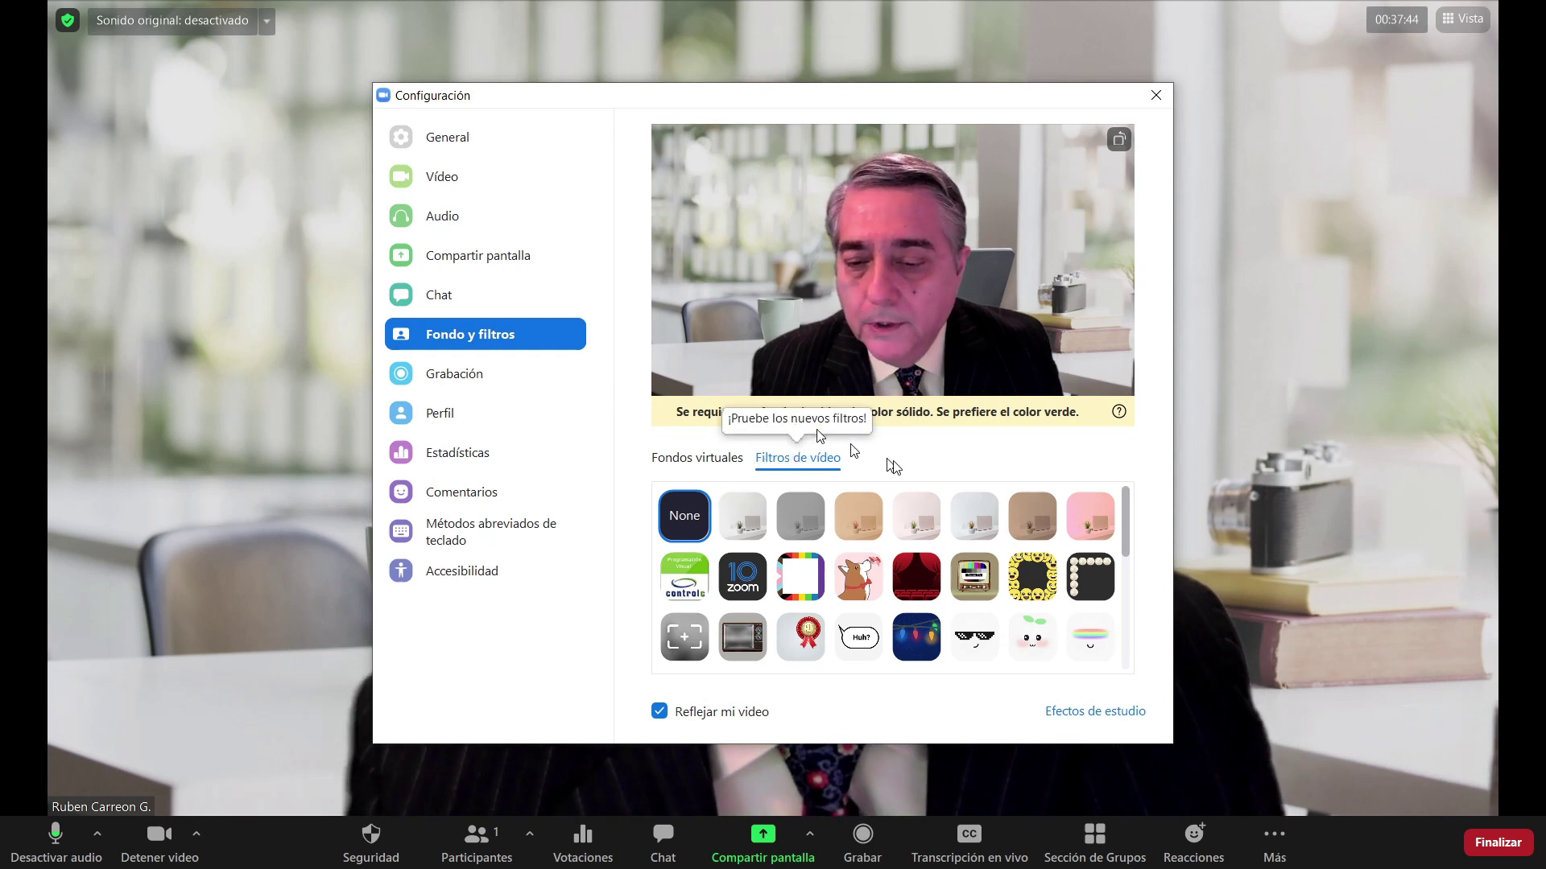
scroll(980, 568, down, 6)
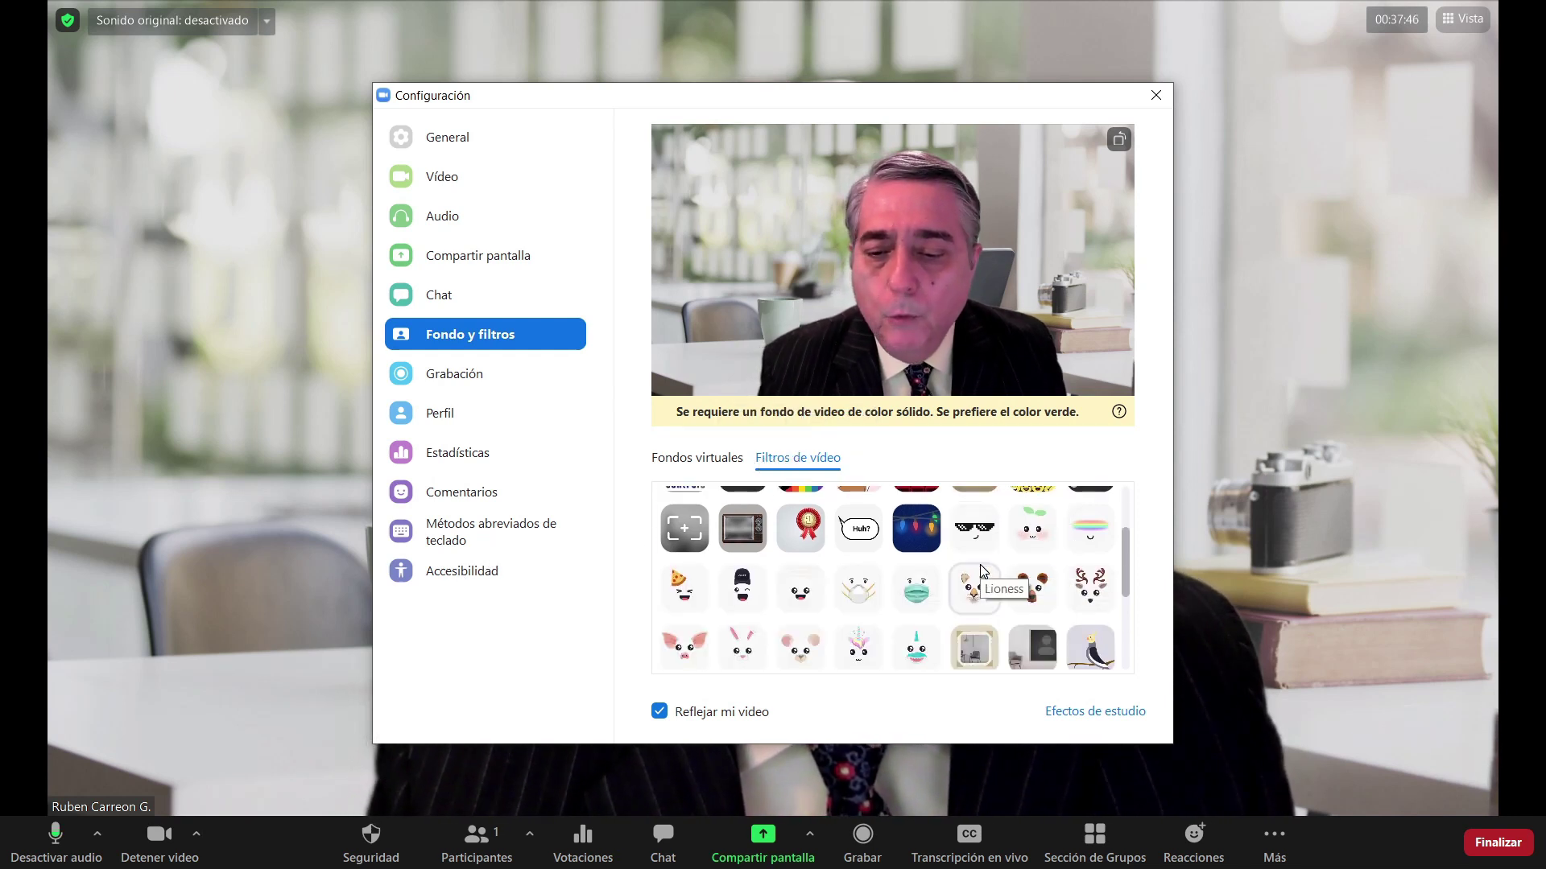
scroll(981, 570, down, 2)
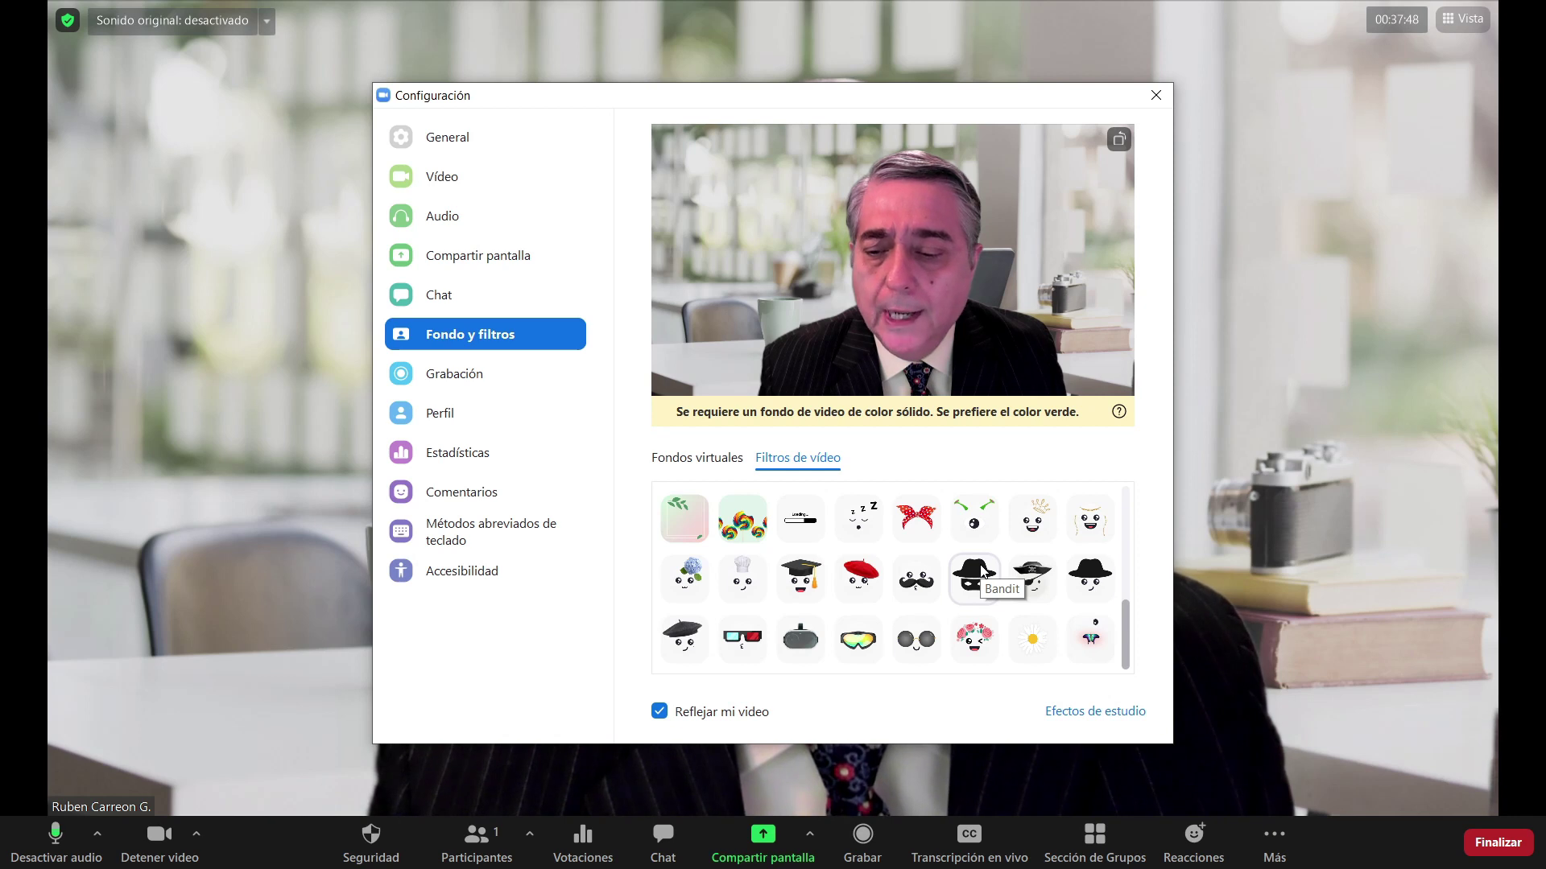
scroll(980, 570, up, 8)
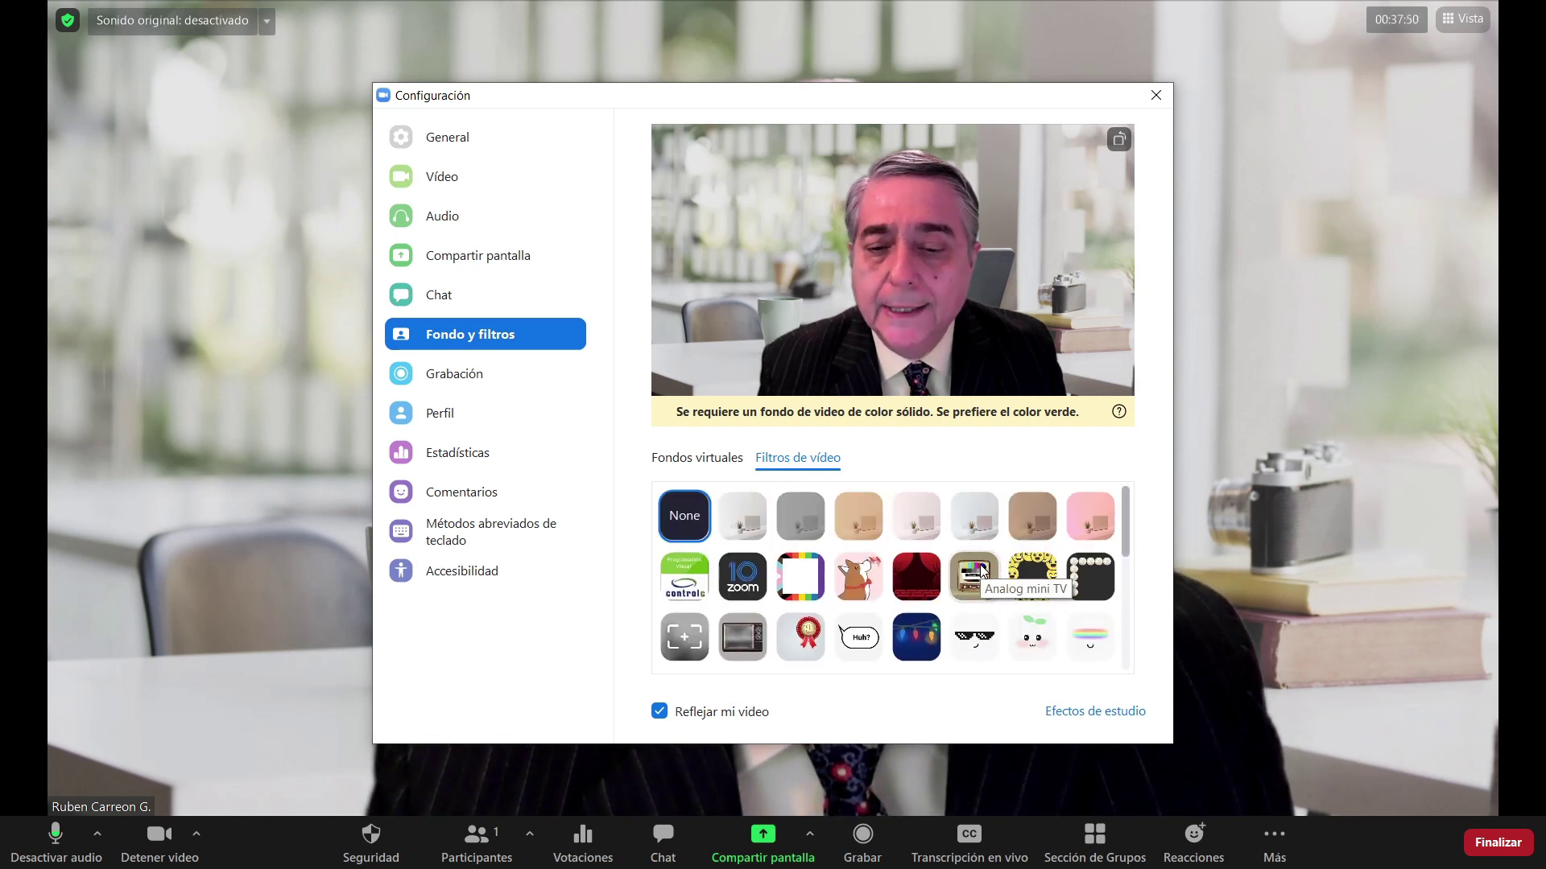
click(755, 529)
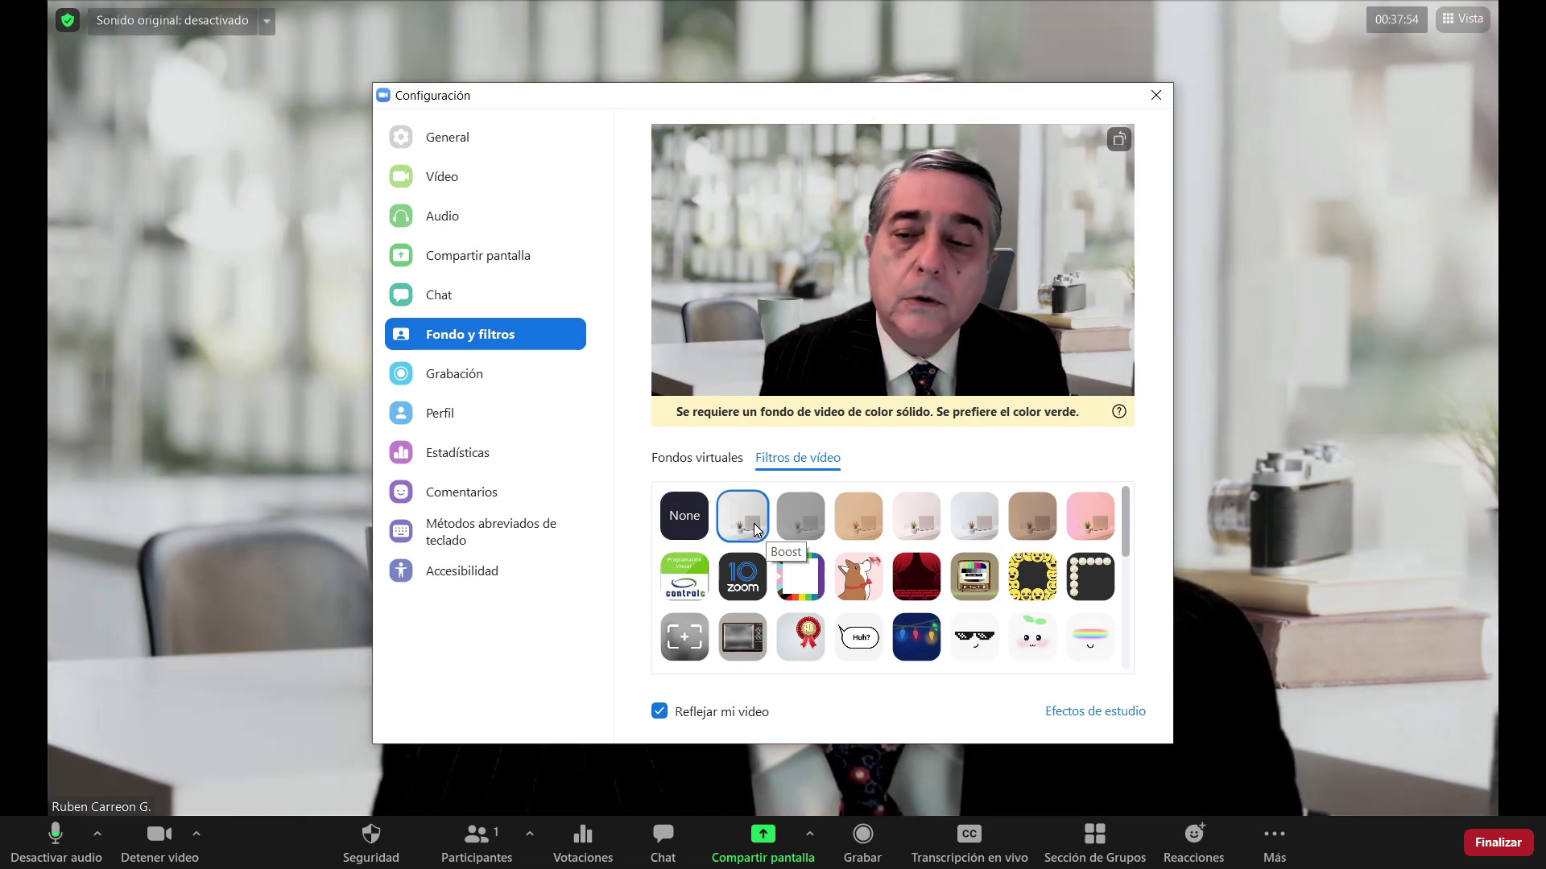
click(806, 518)
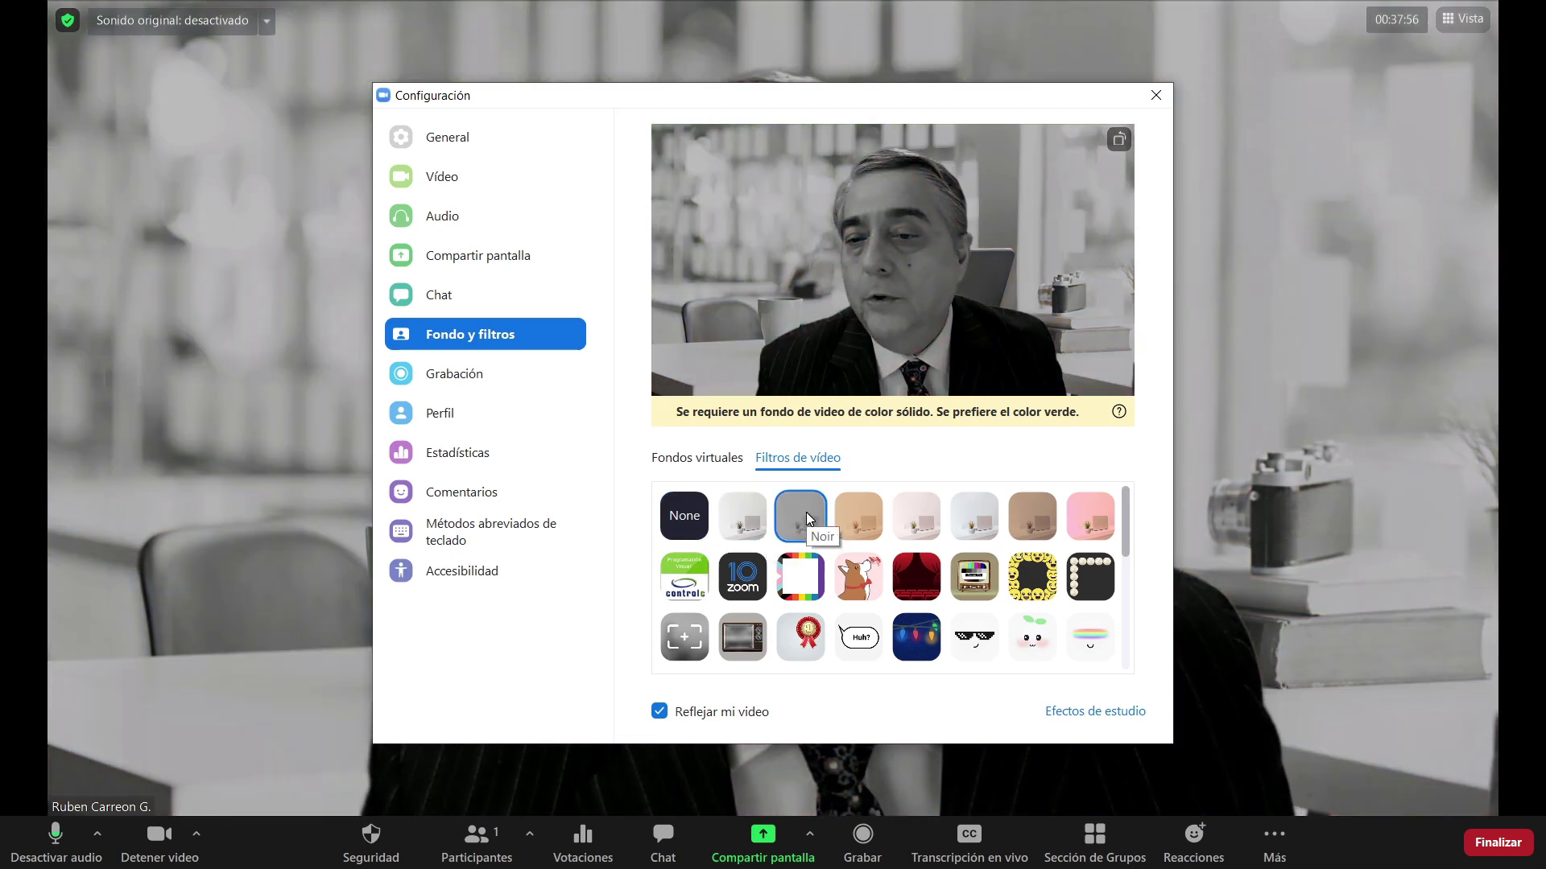
click(865, 516)
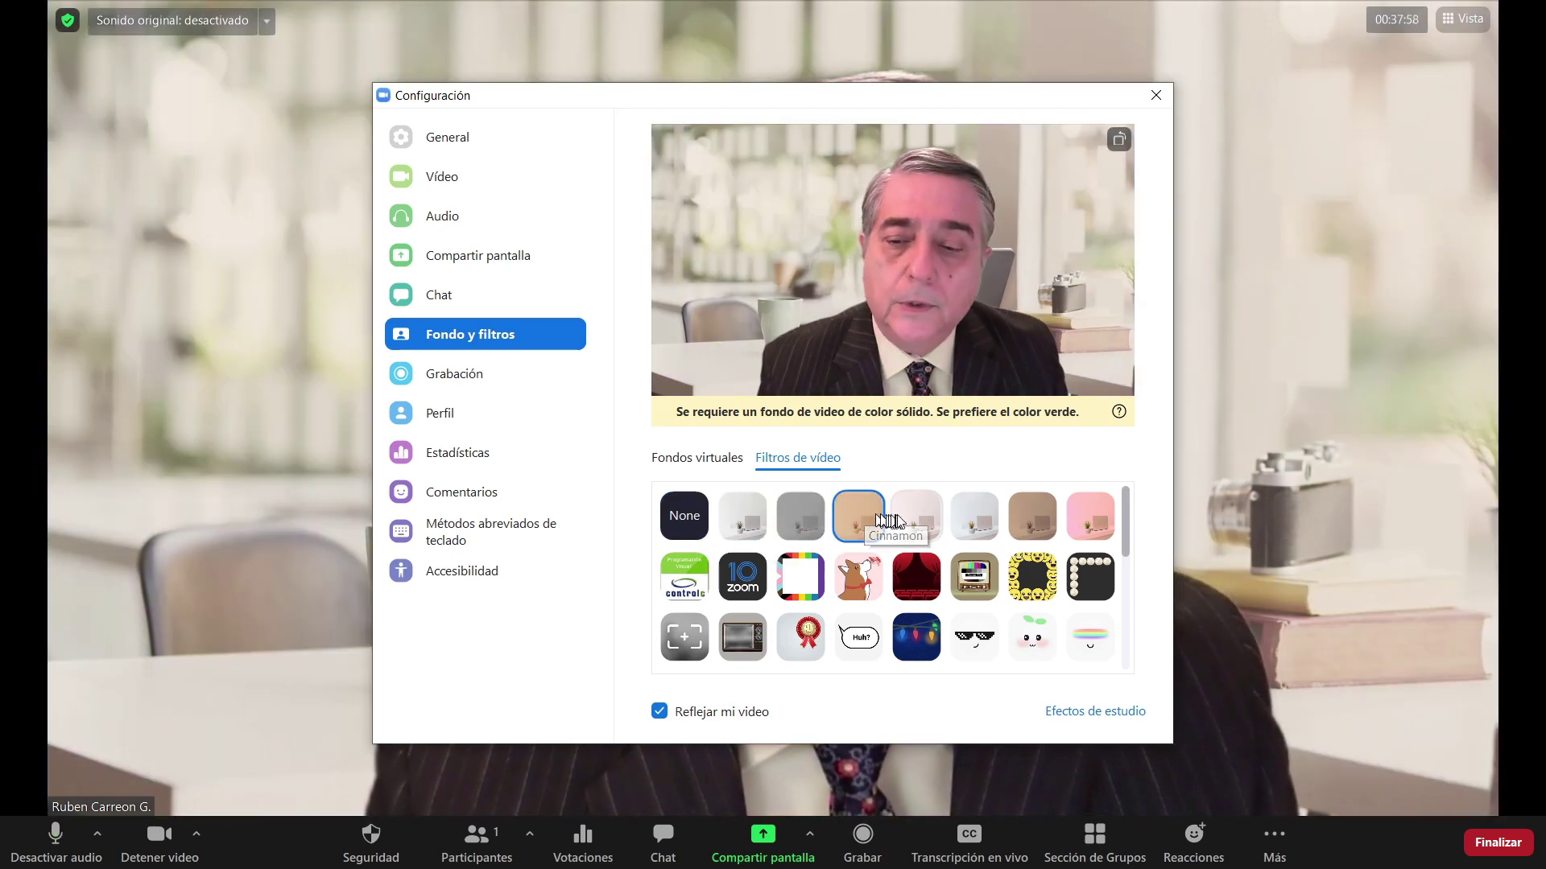
click(918, 518)
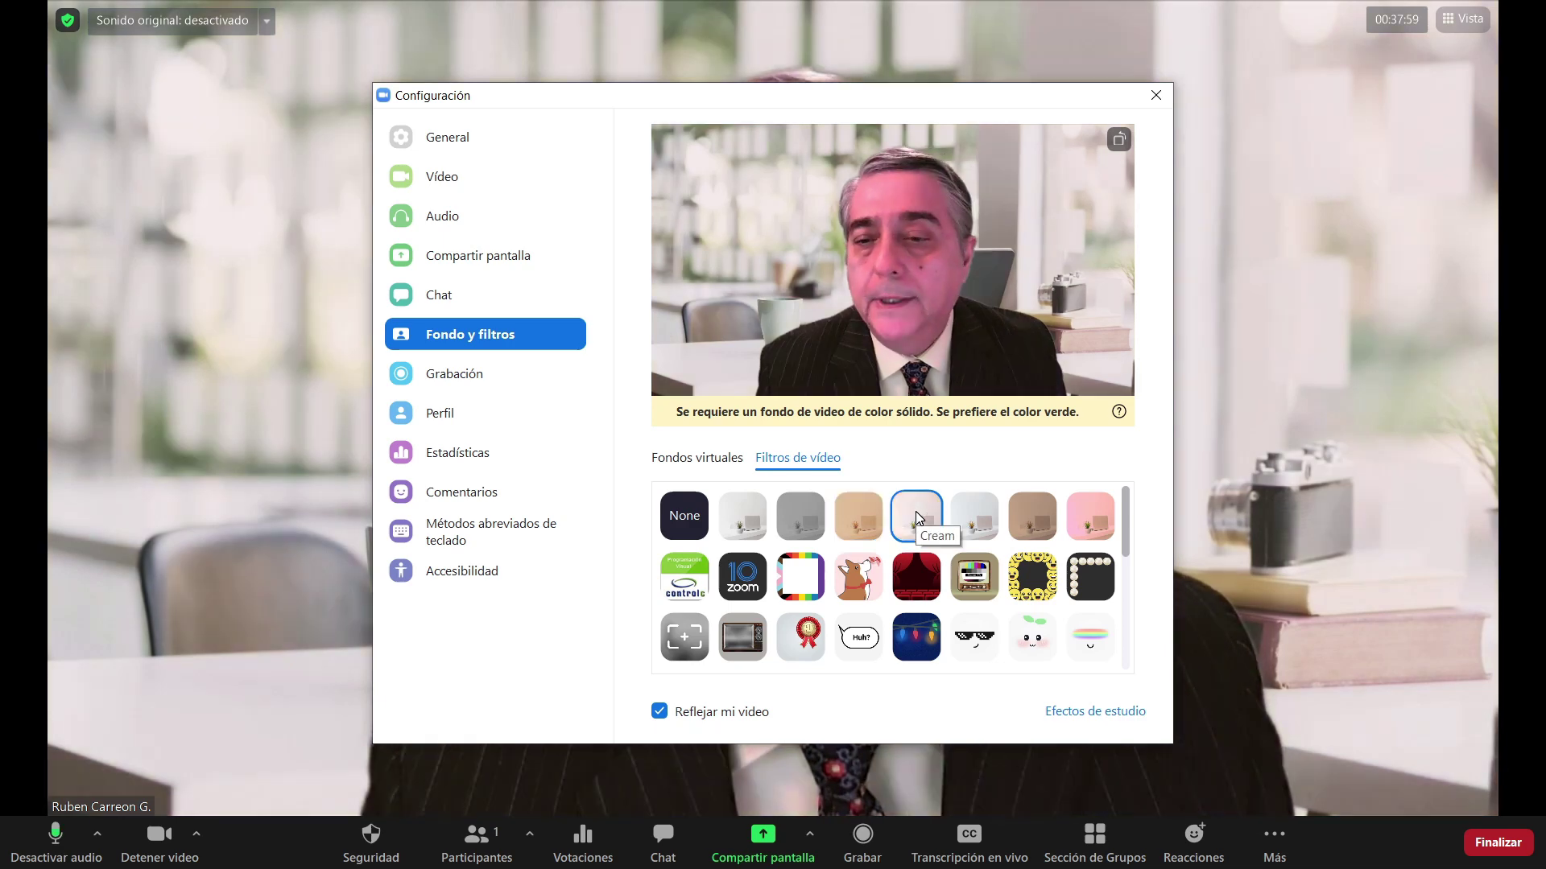
click(992, 513)
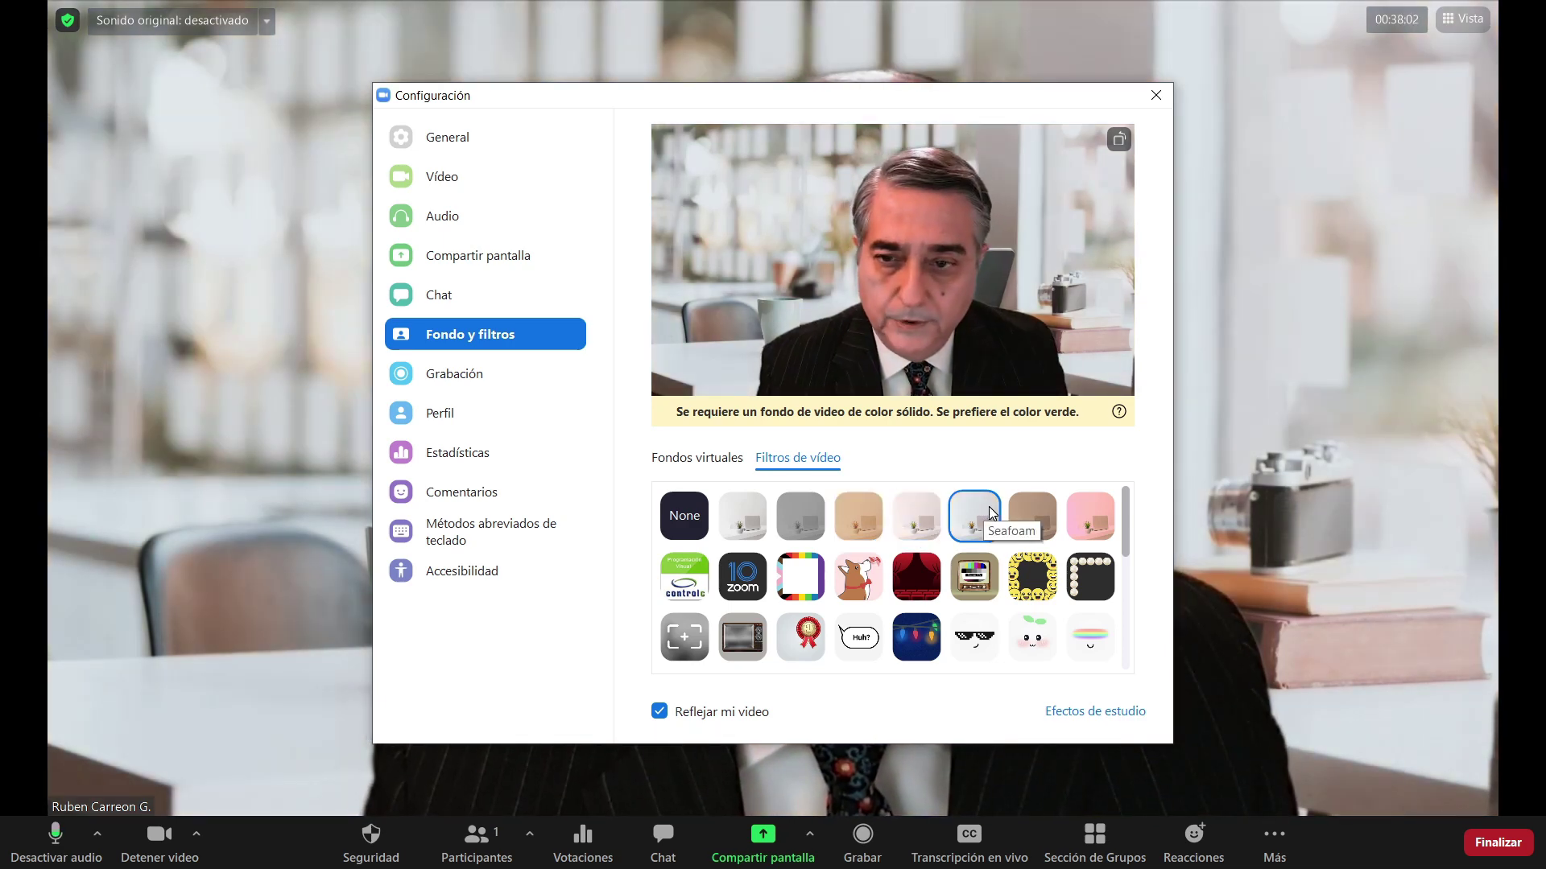
click(1028, 508)
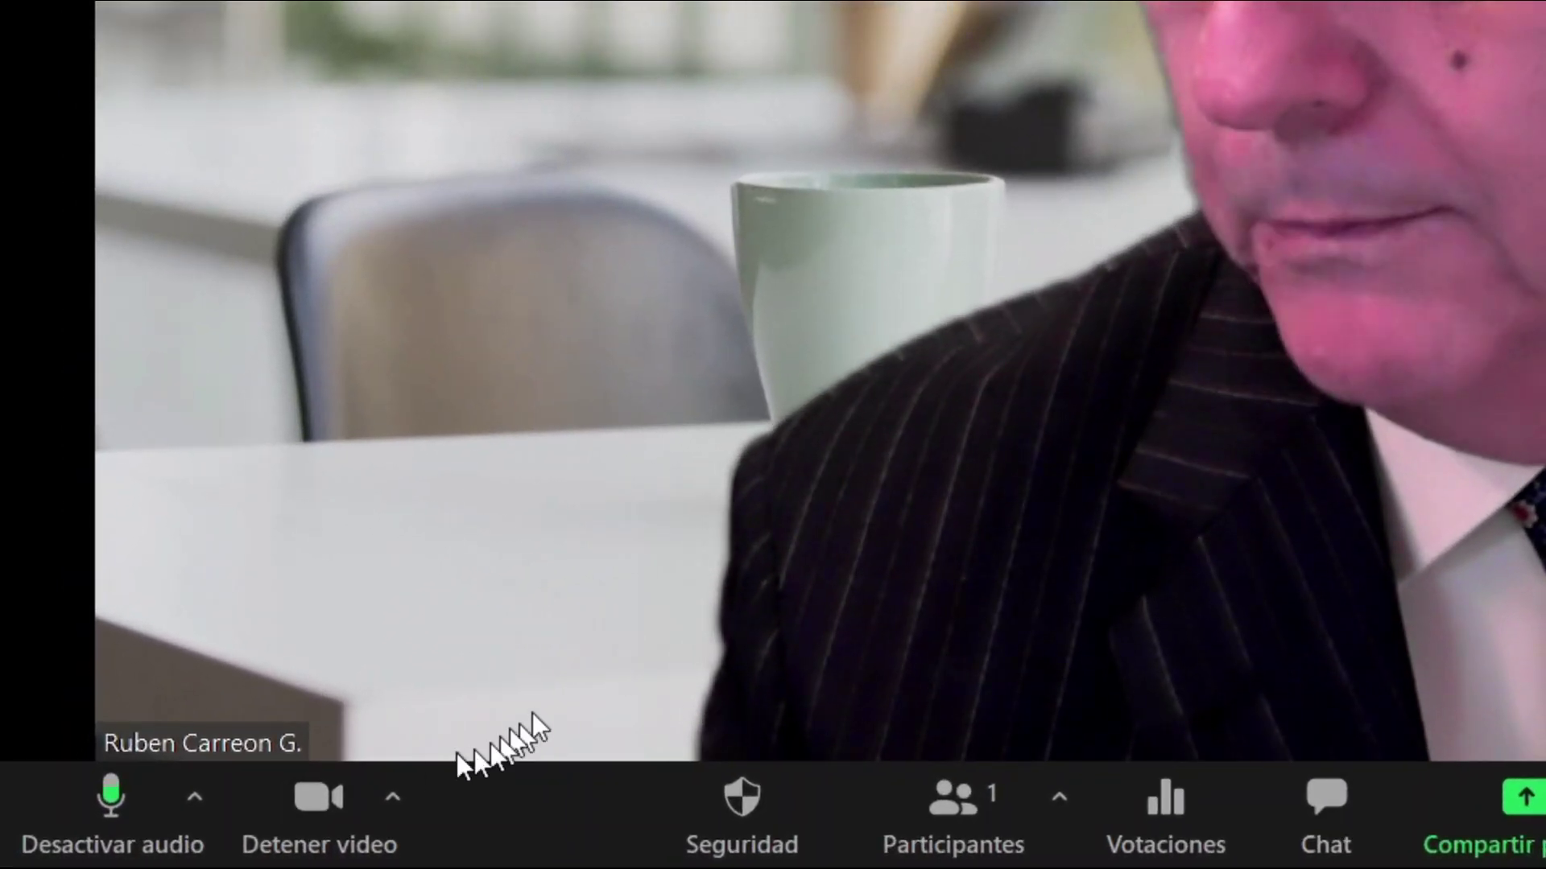
Open the virtual background settings and set the background to None to show the real green backdrop
click(399, 784)
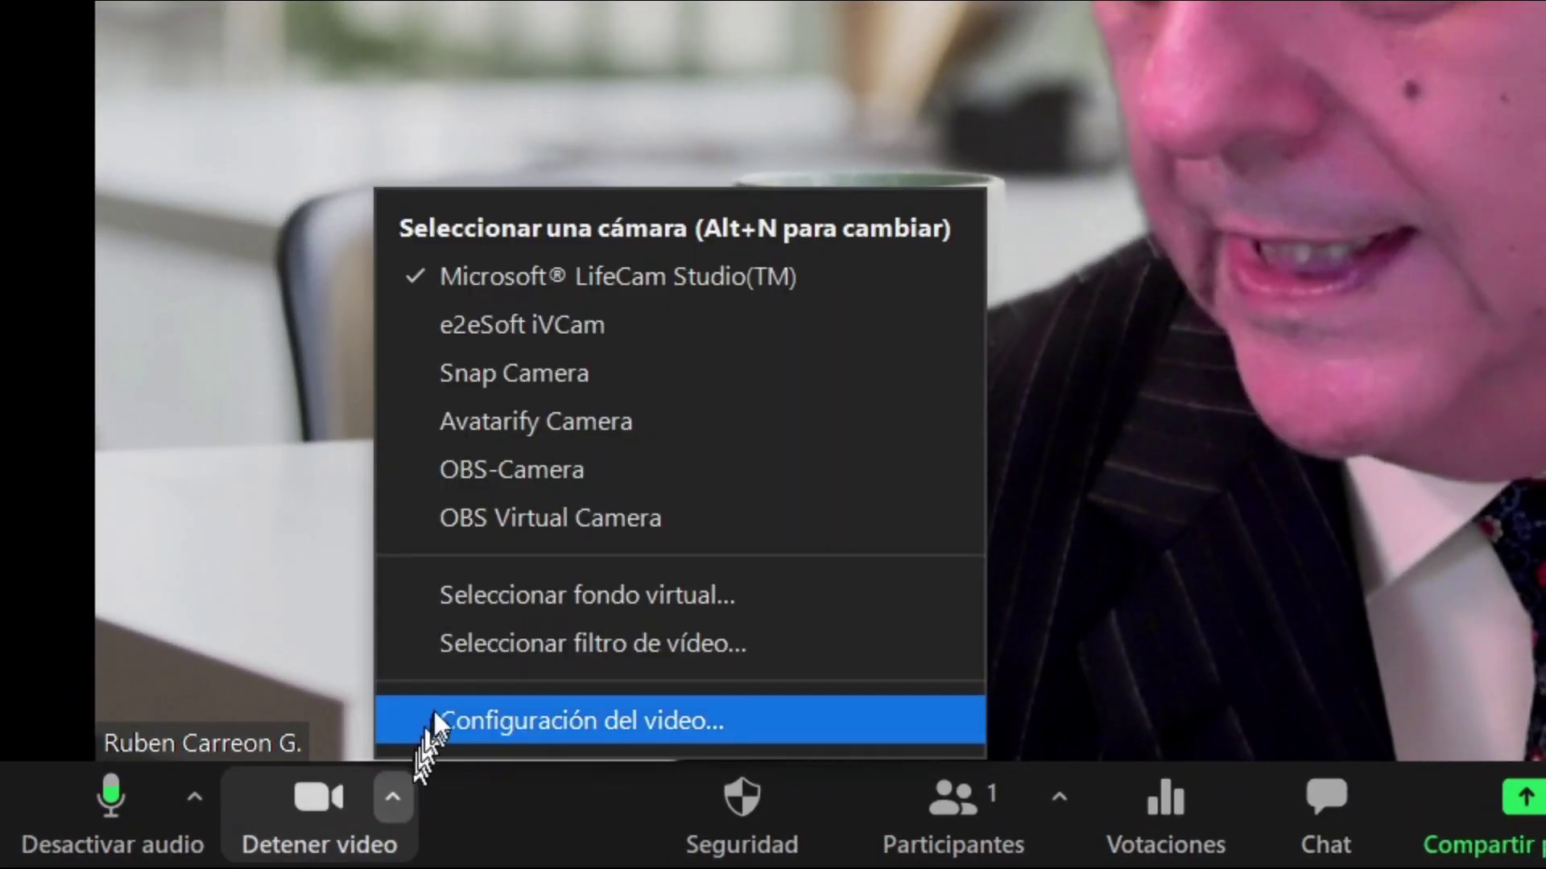
click(498, 596)
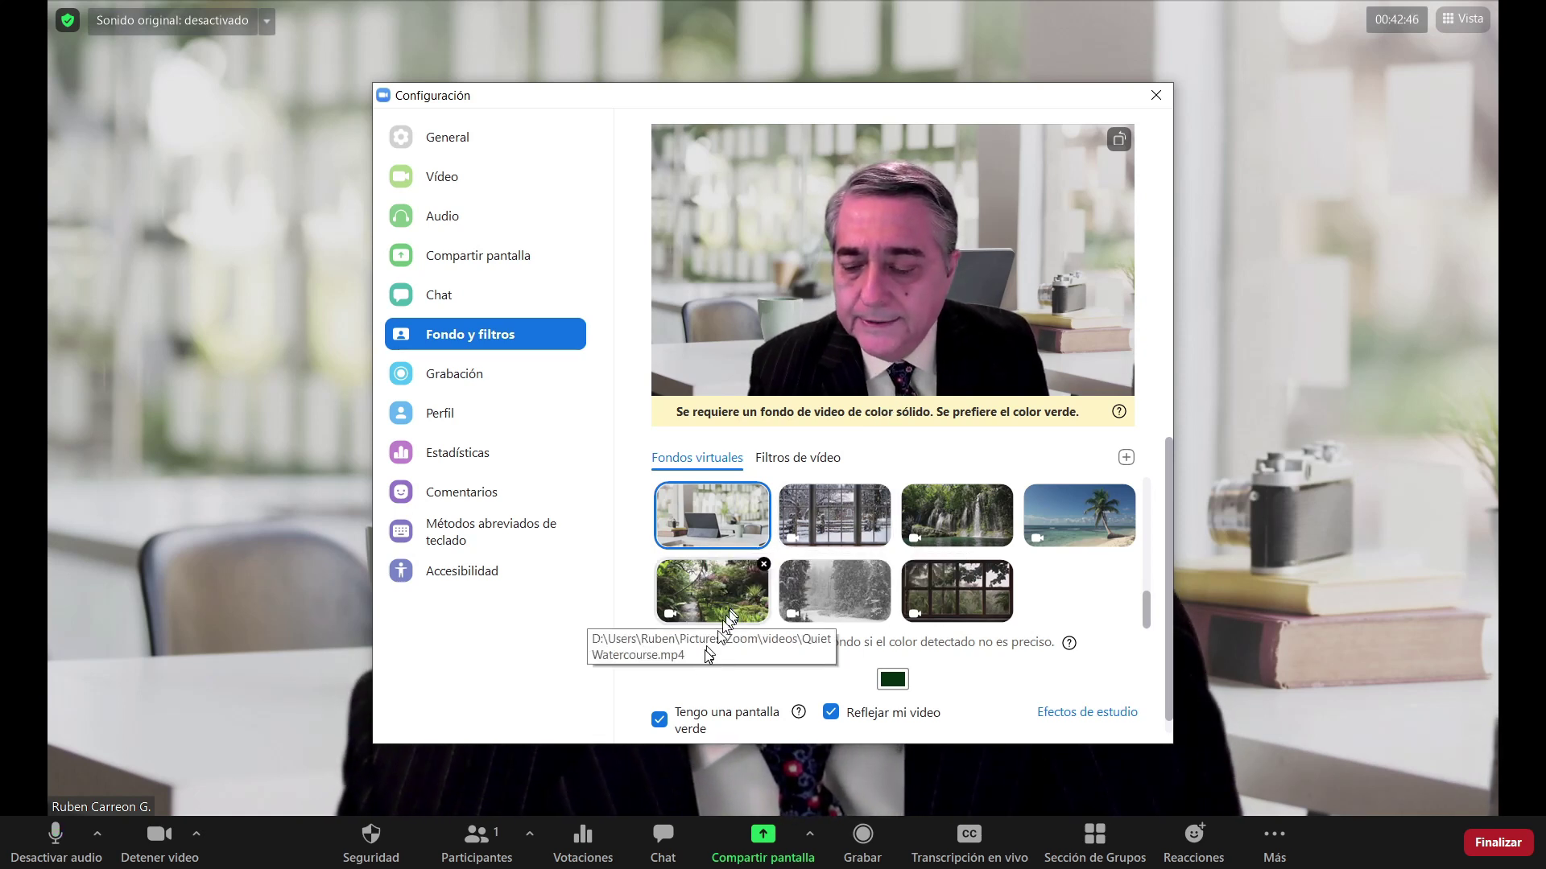
click(659, 718)
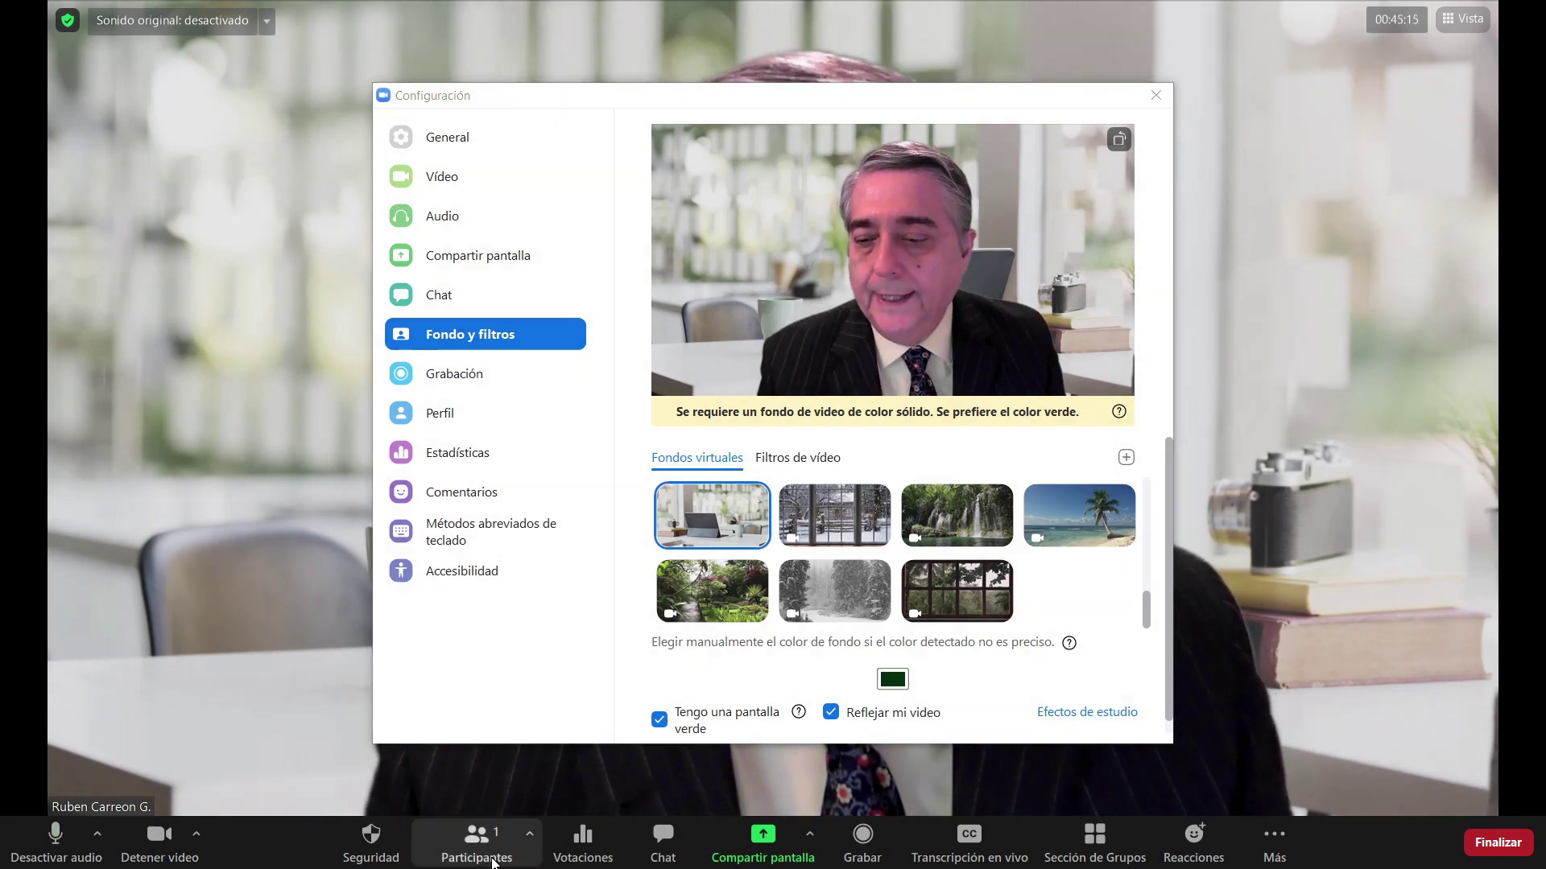
scroll(698, 584, up, 5)
click(692, 522)
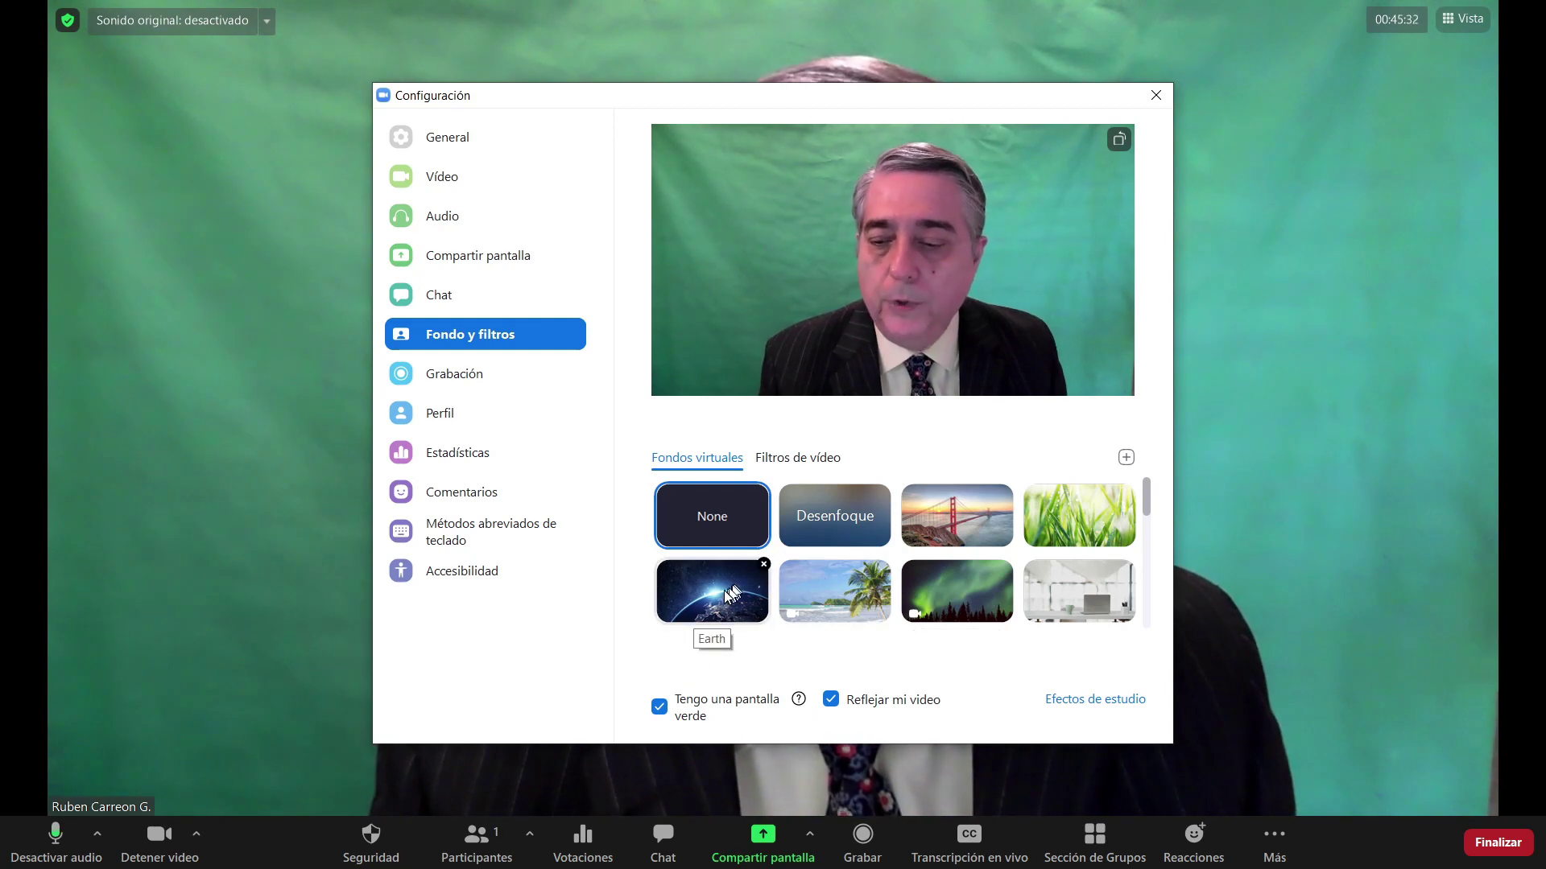
Apply the white office desk image as virtual background and sample the green backdrop in the preview as the background colour
scroll(723, 591, down, 3)
scroll(728, 588, down, 2)
scroll(730, 597, down, 3)
click(736, 529)
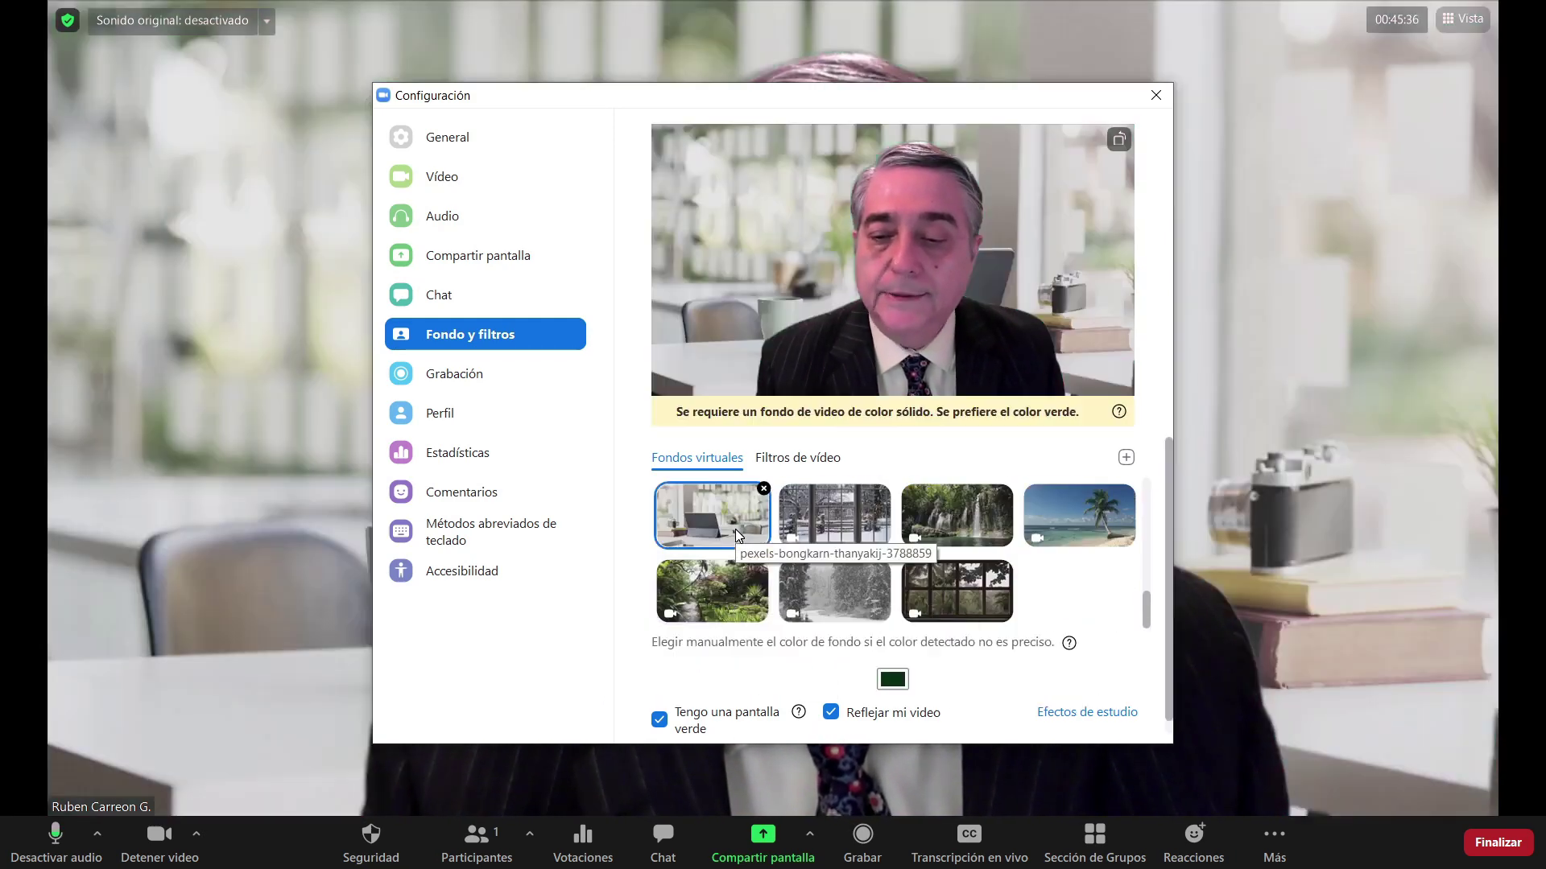
click(894, 681)
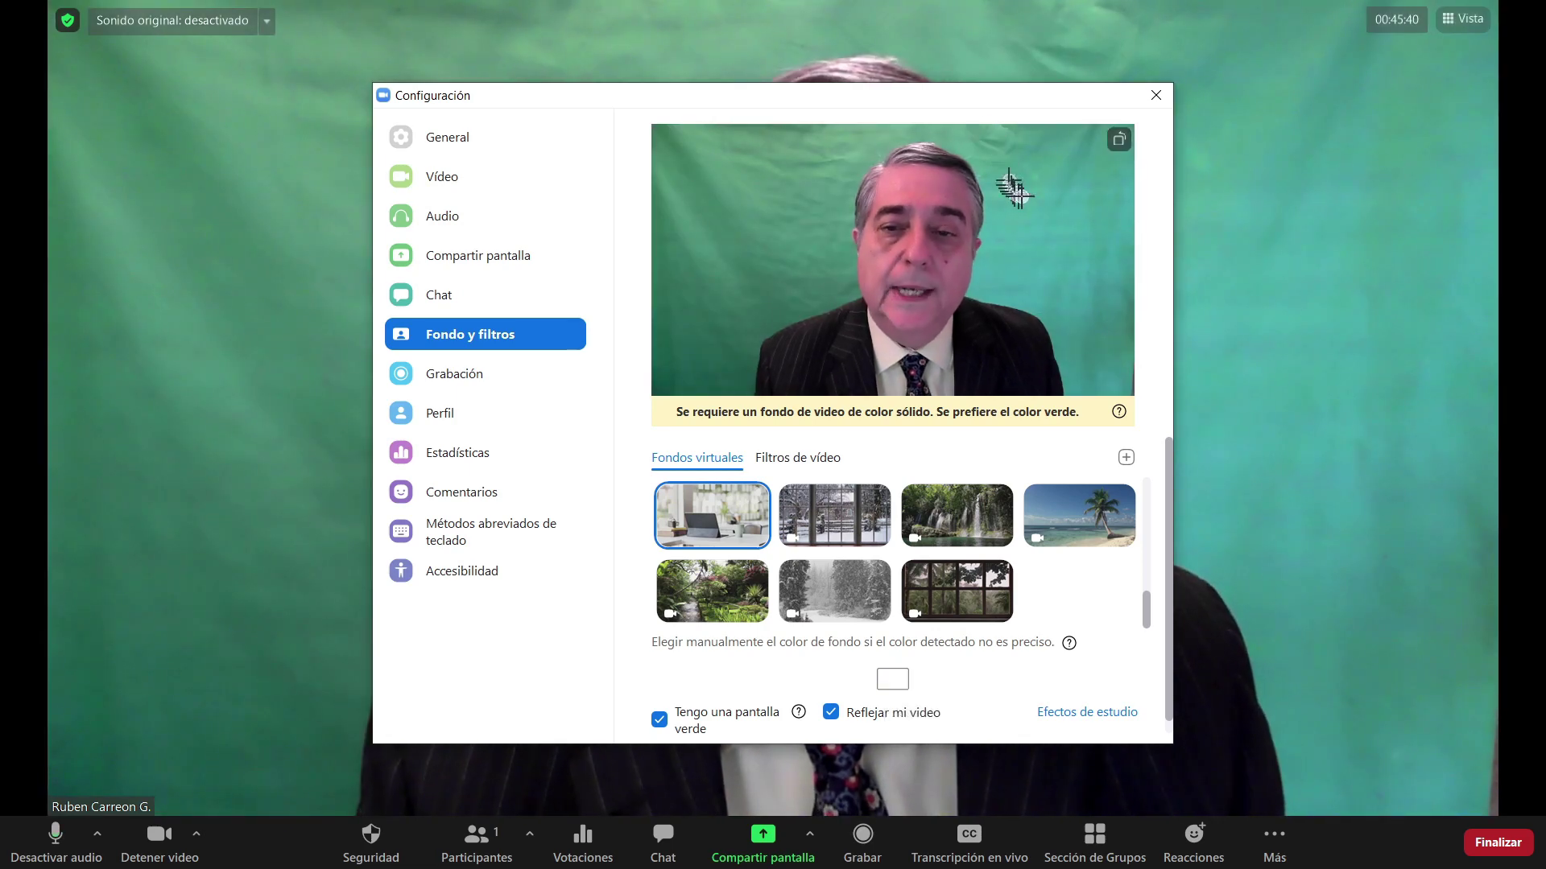
click(1051, 268)
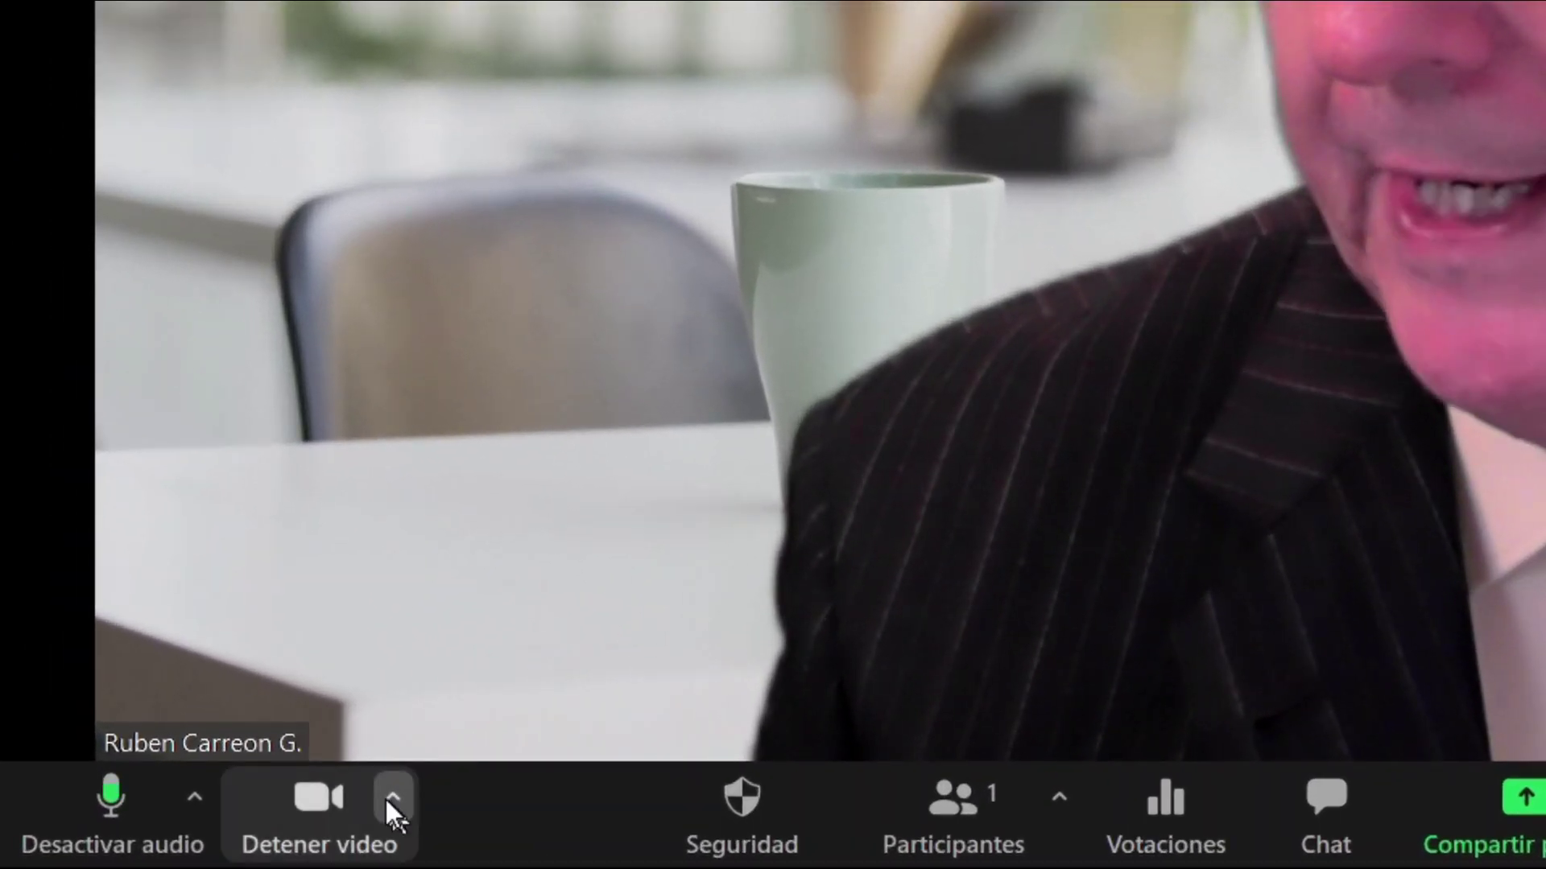
Reopen the video settings and open Efectos de estudio within Fondo y filtros
click(393, 799)
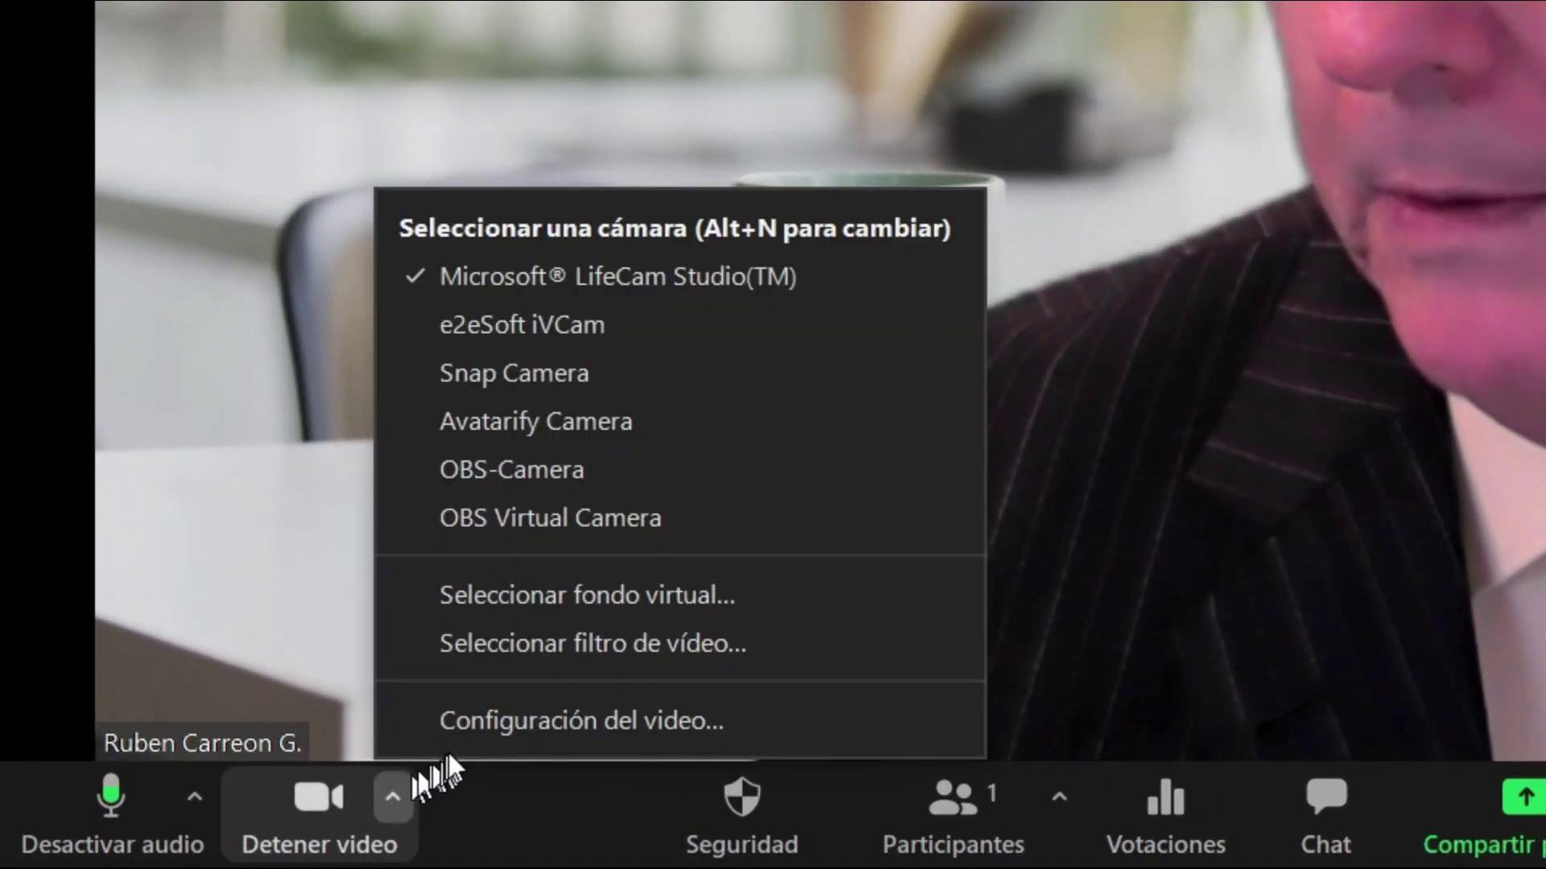
click(462, 731)
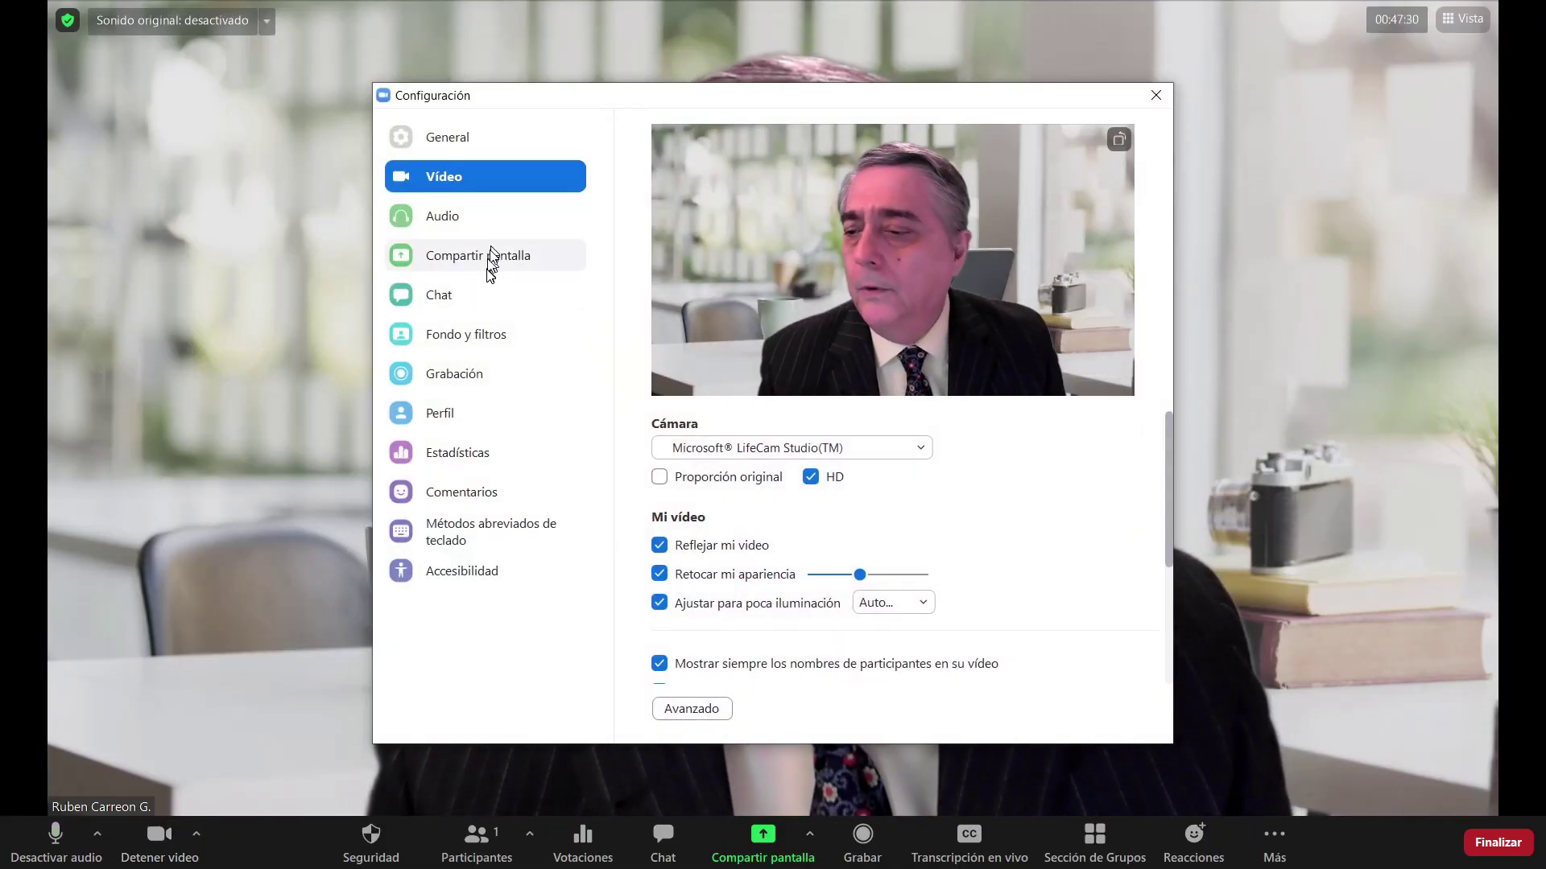
click(475, 334)
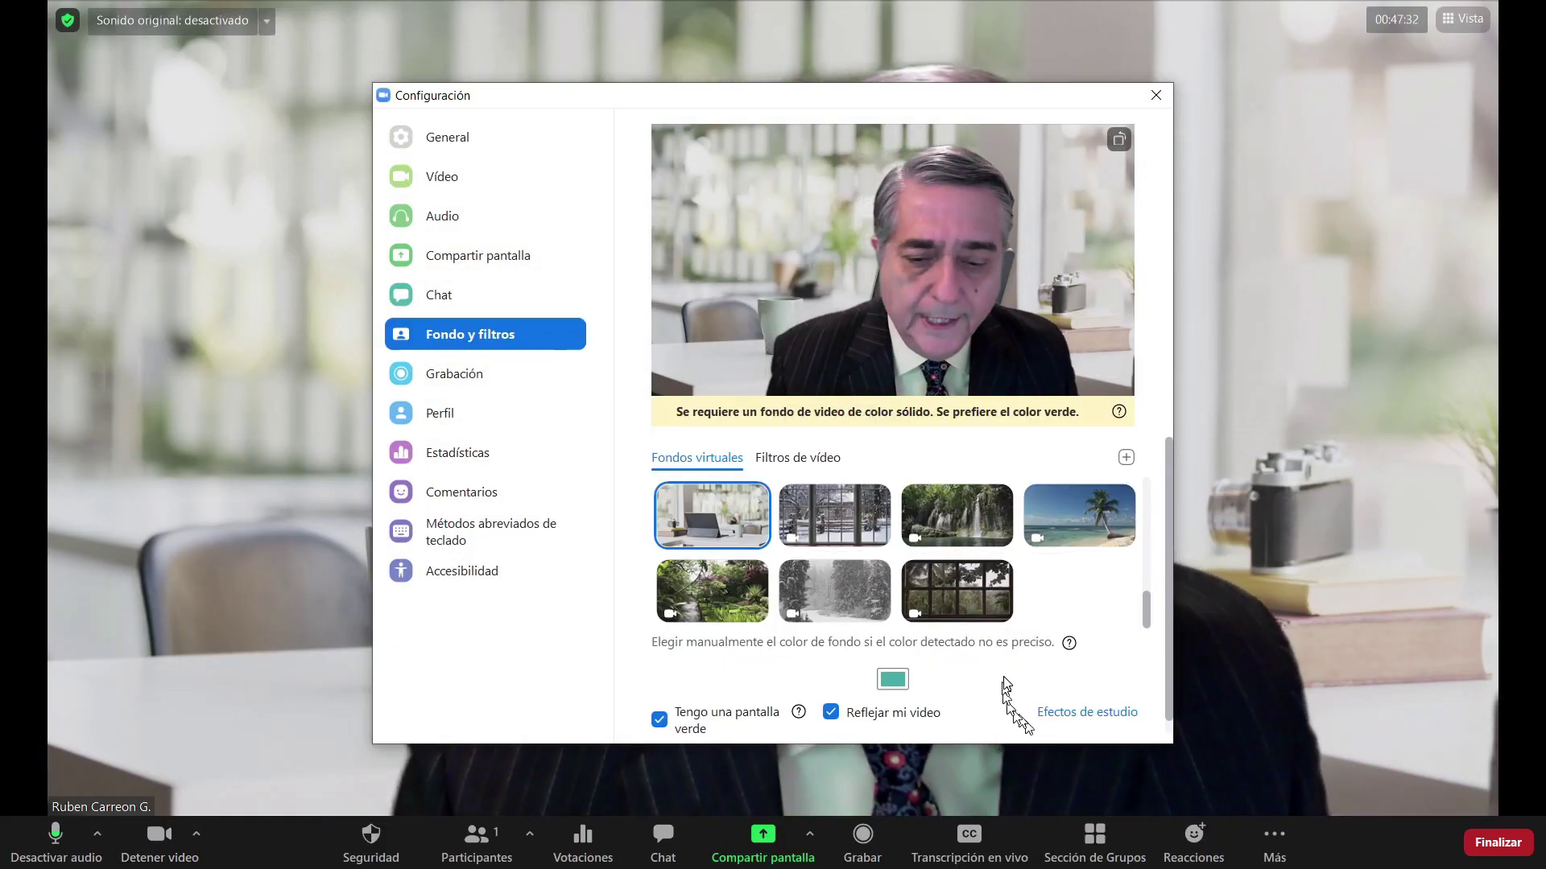
click(1061, 720)
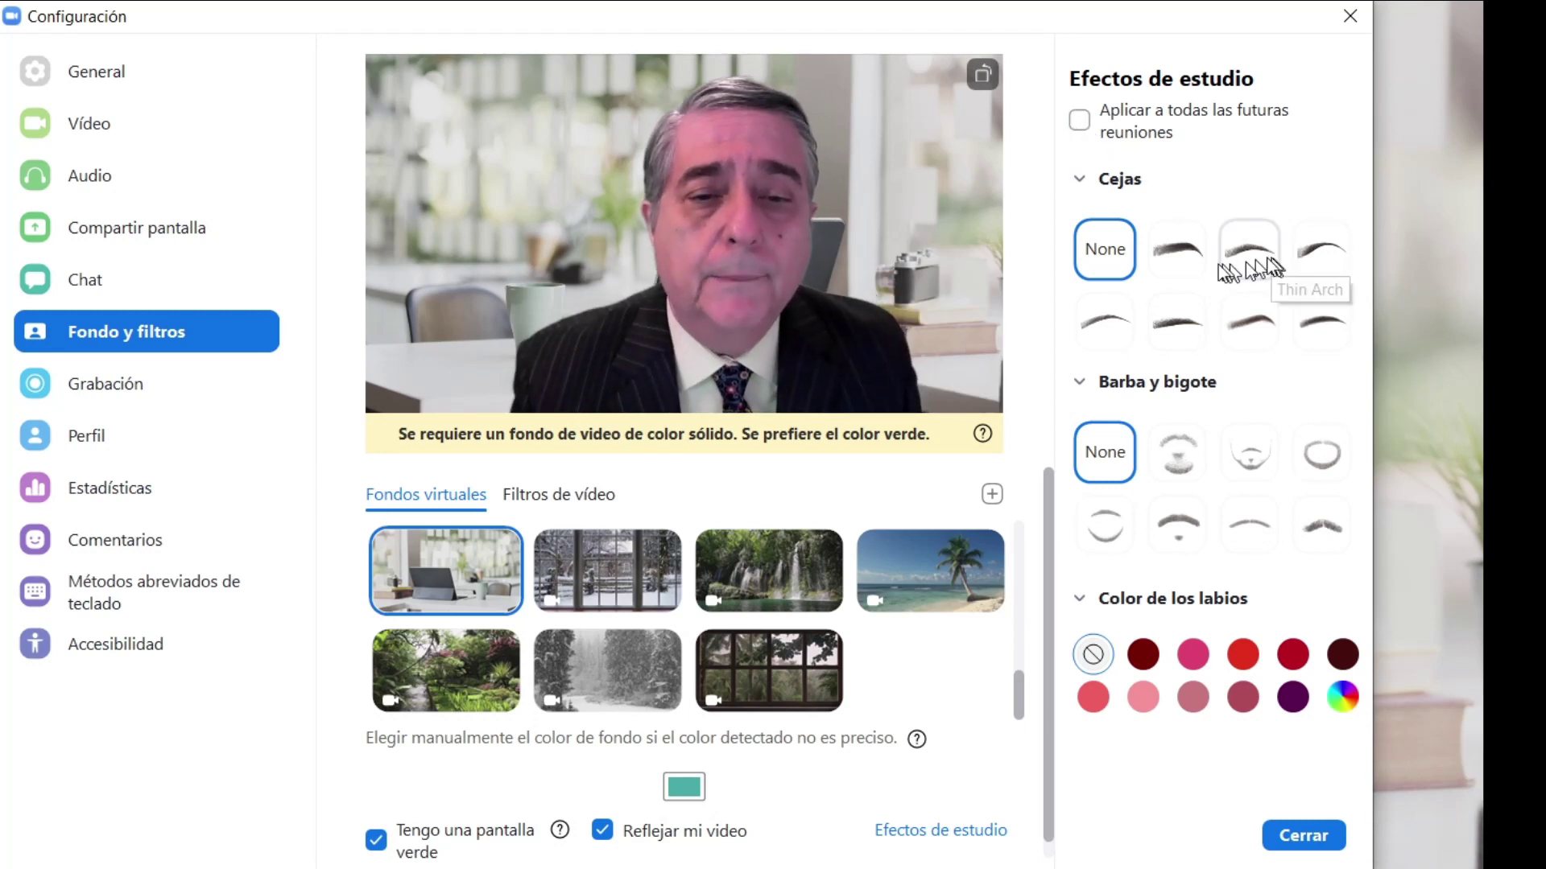
Try the first eyebrow style under Cejas
click(1177, 249)
click(1181, 246)
click(1182, 245)
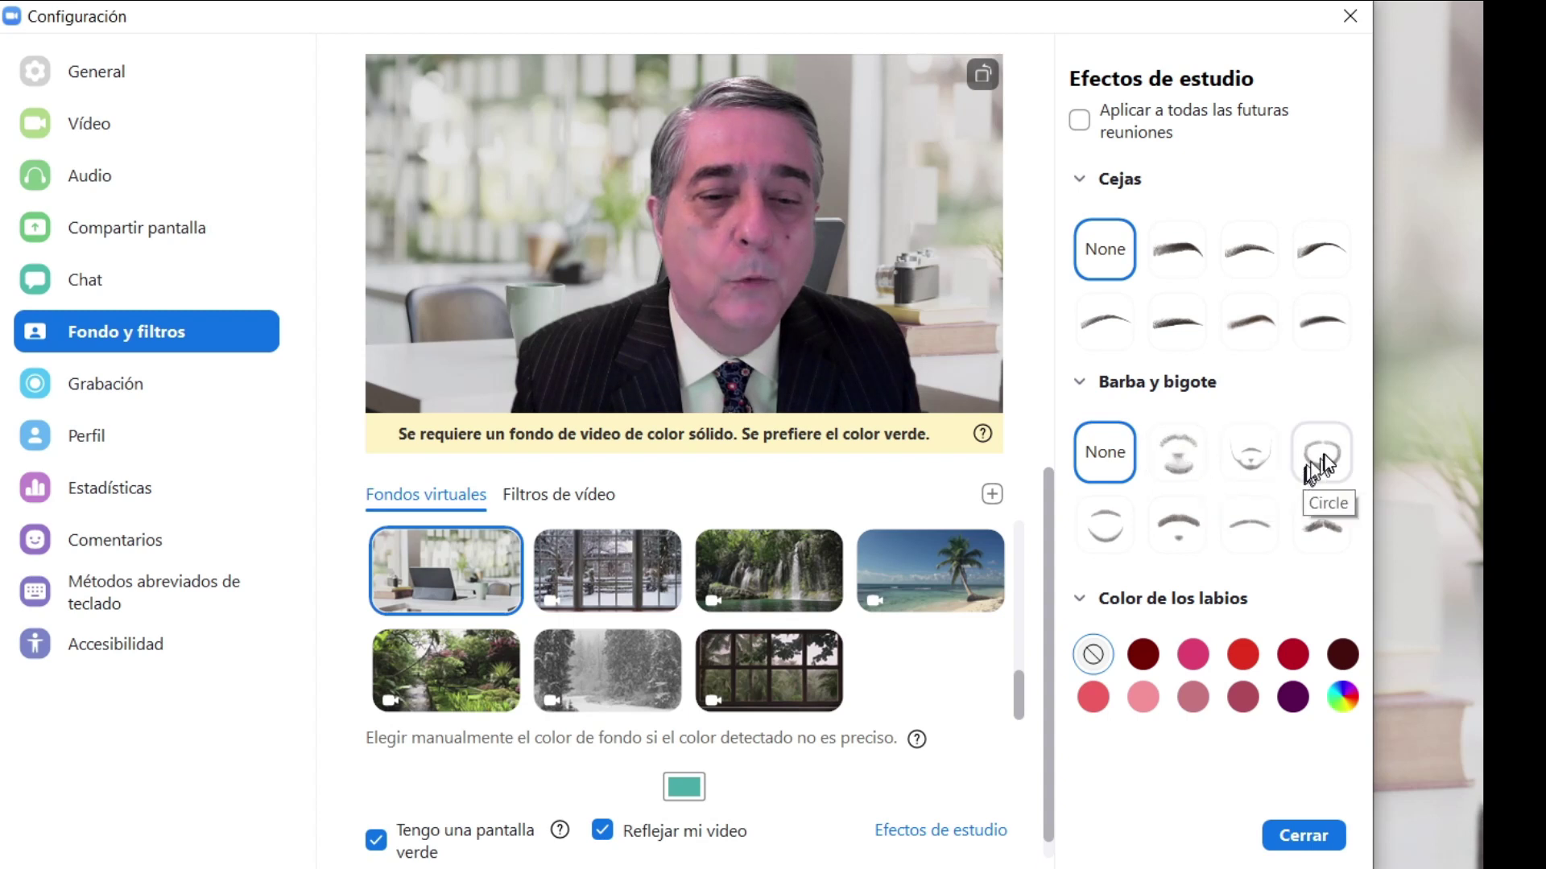
Try the thin moustache style in Marrón claro under Barba y bigote and set the facial hair back to None
click(1270, 525)
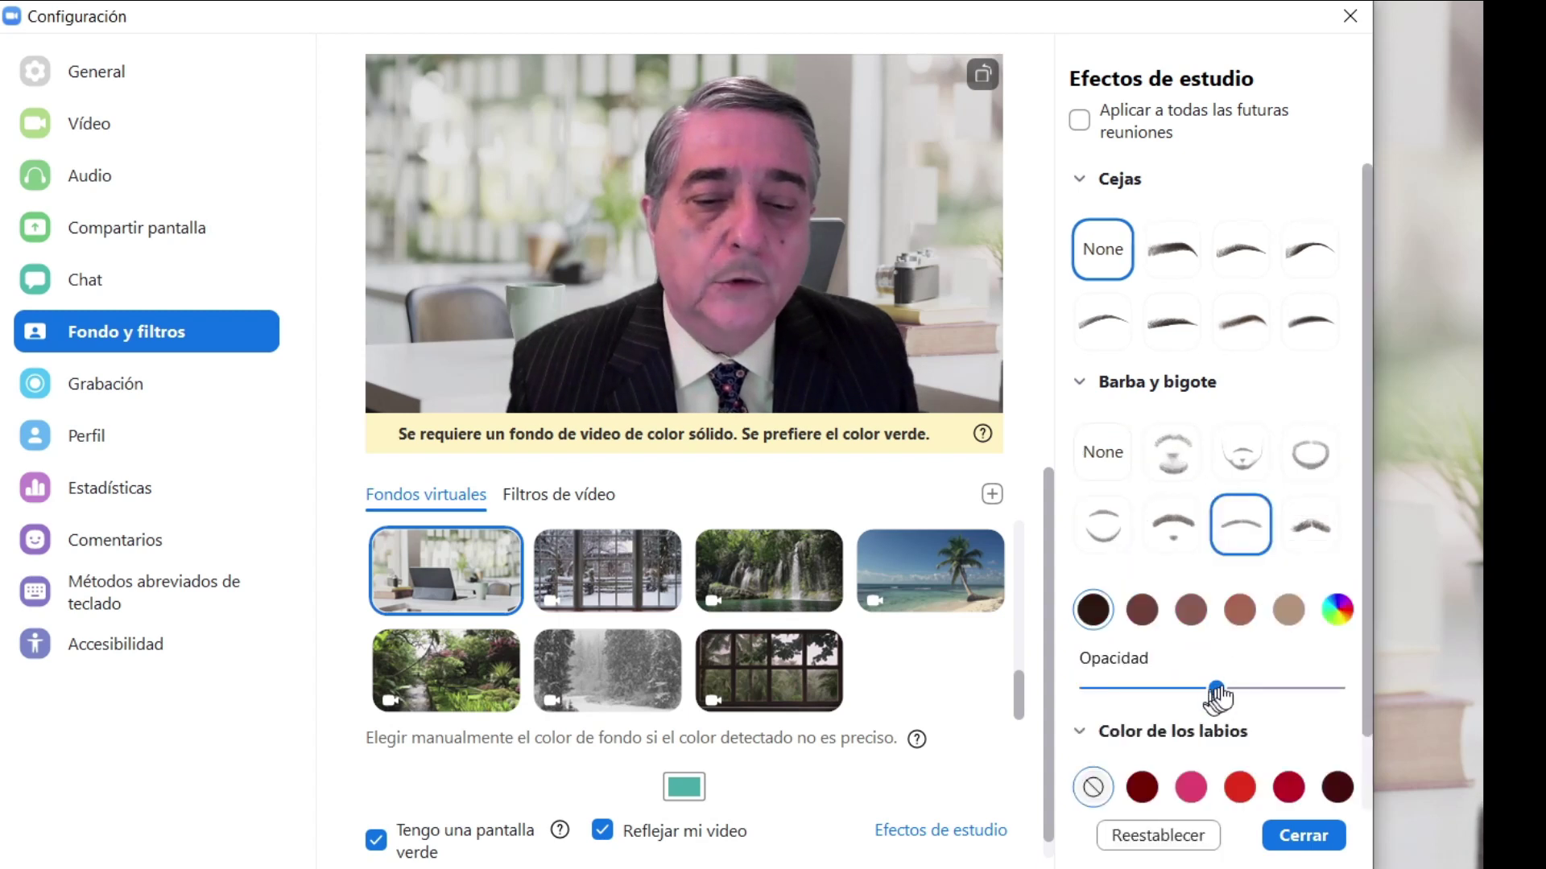
click(1190, 609)
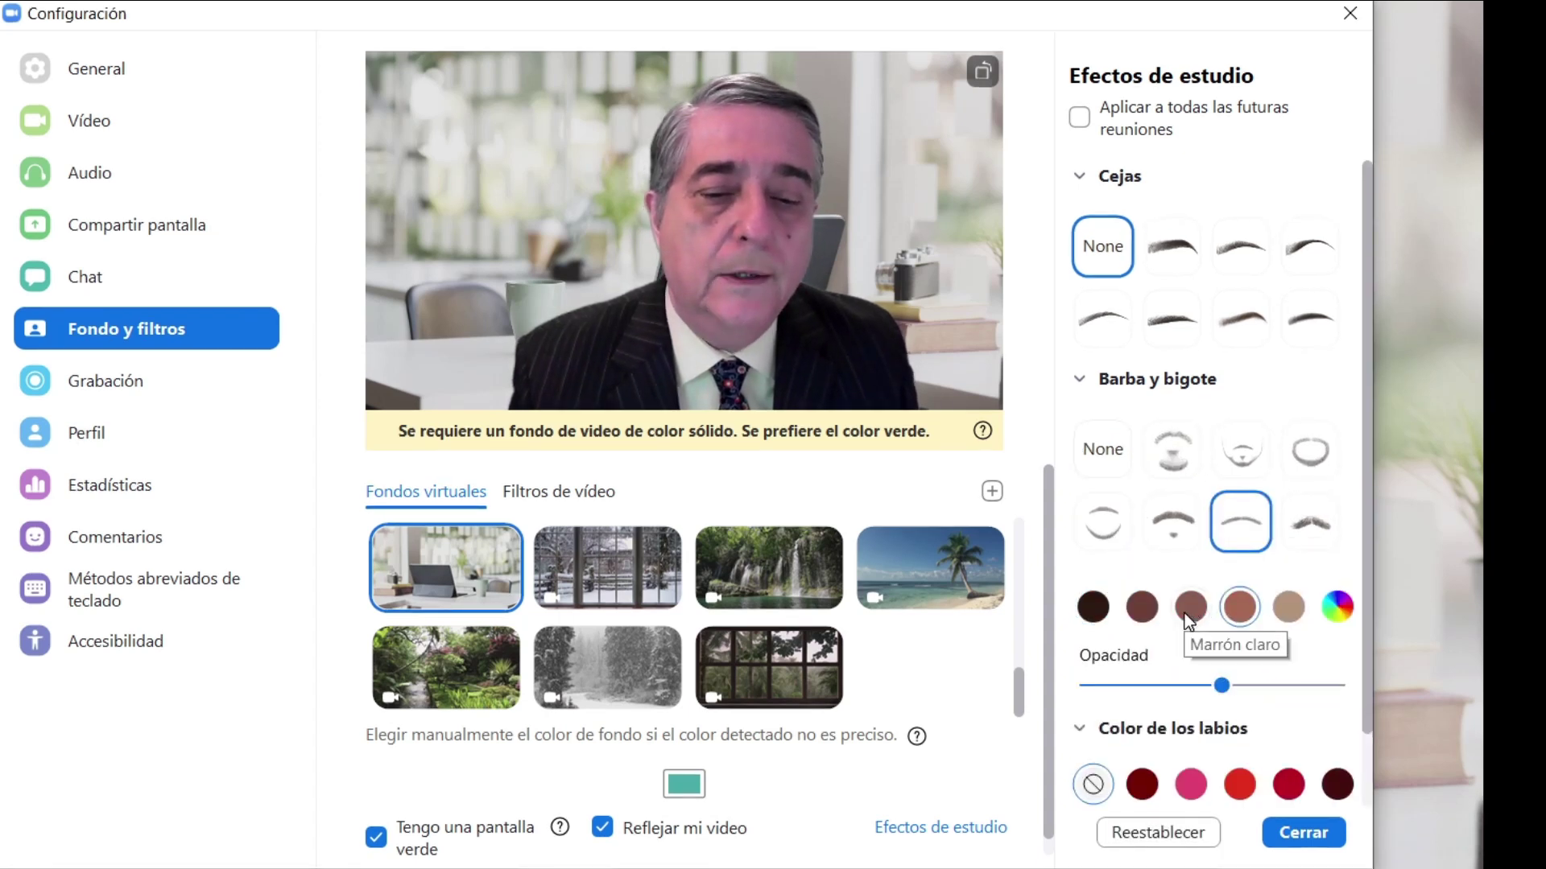
scroll(1281, 636, down, 1)
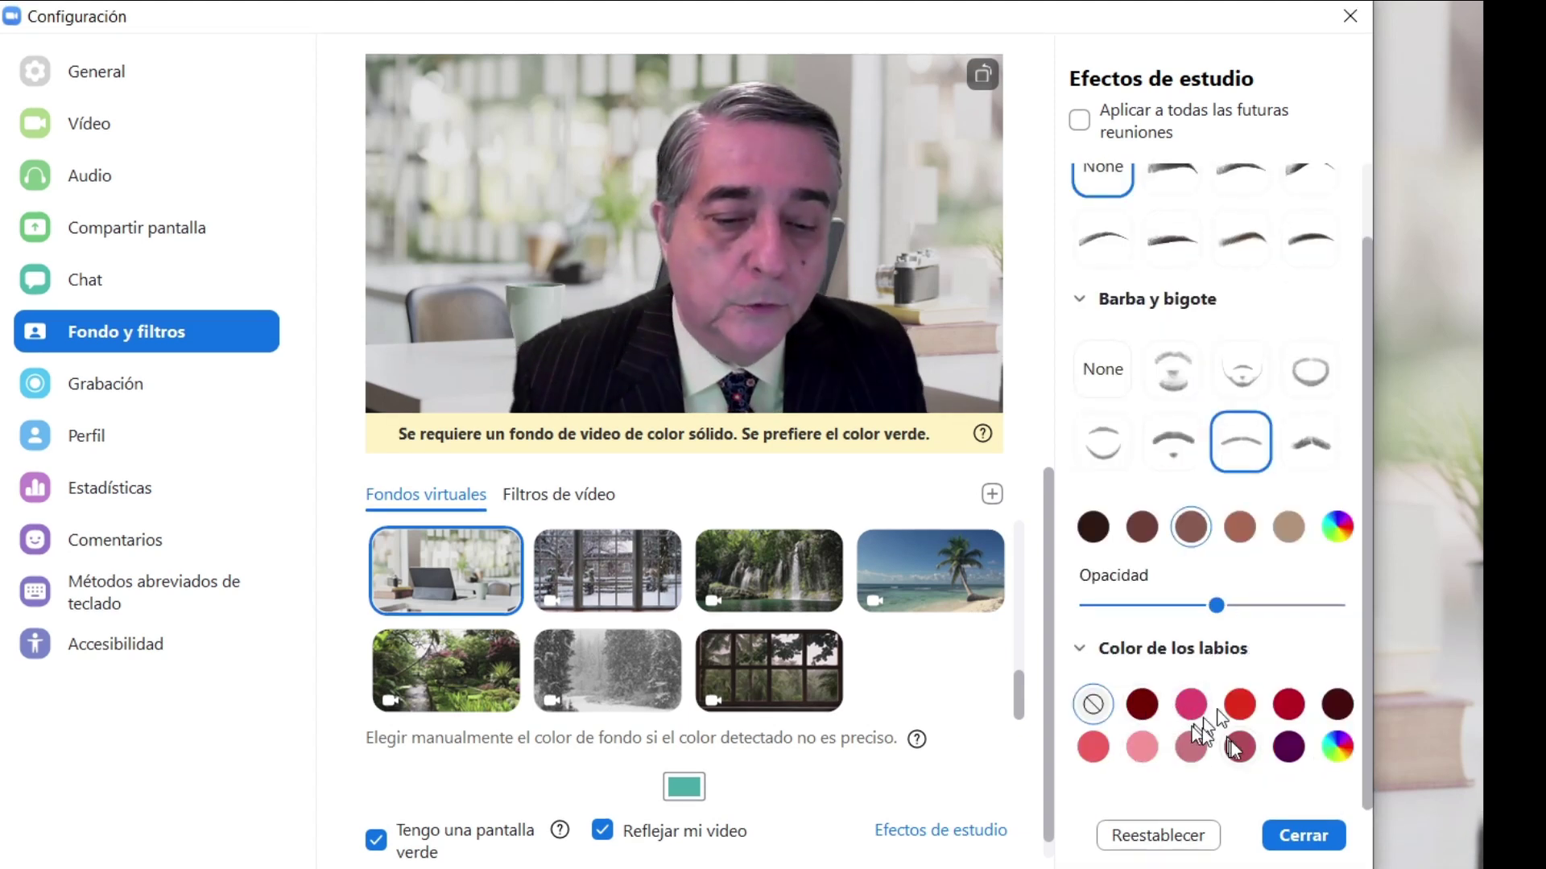
click(1098, 371)
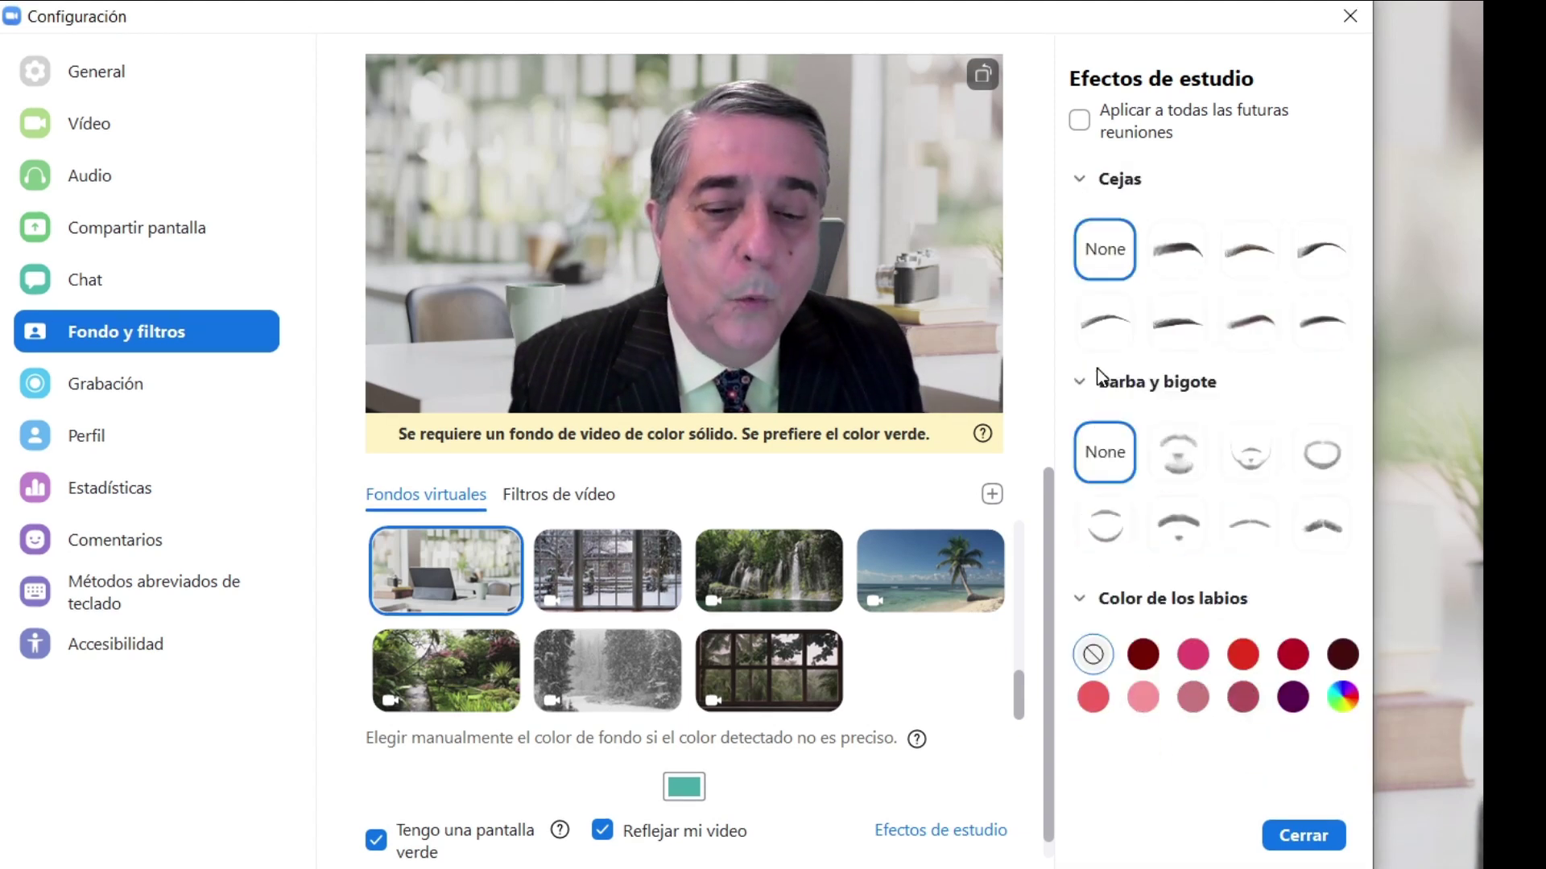
Try the dark red lip colour under Color de los labios and change it to Rosa
click(1147, 655)
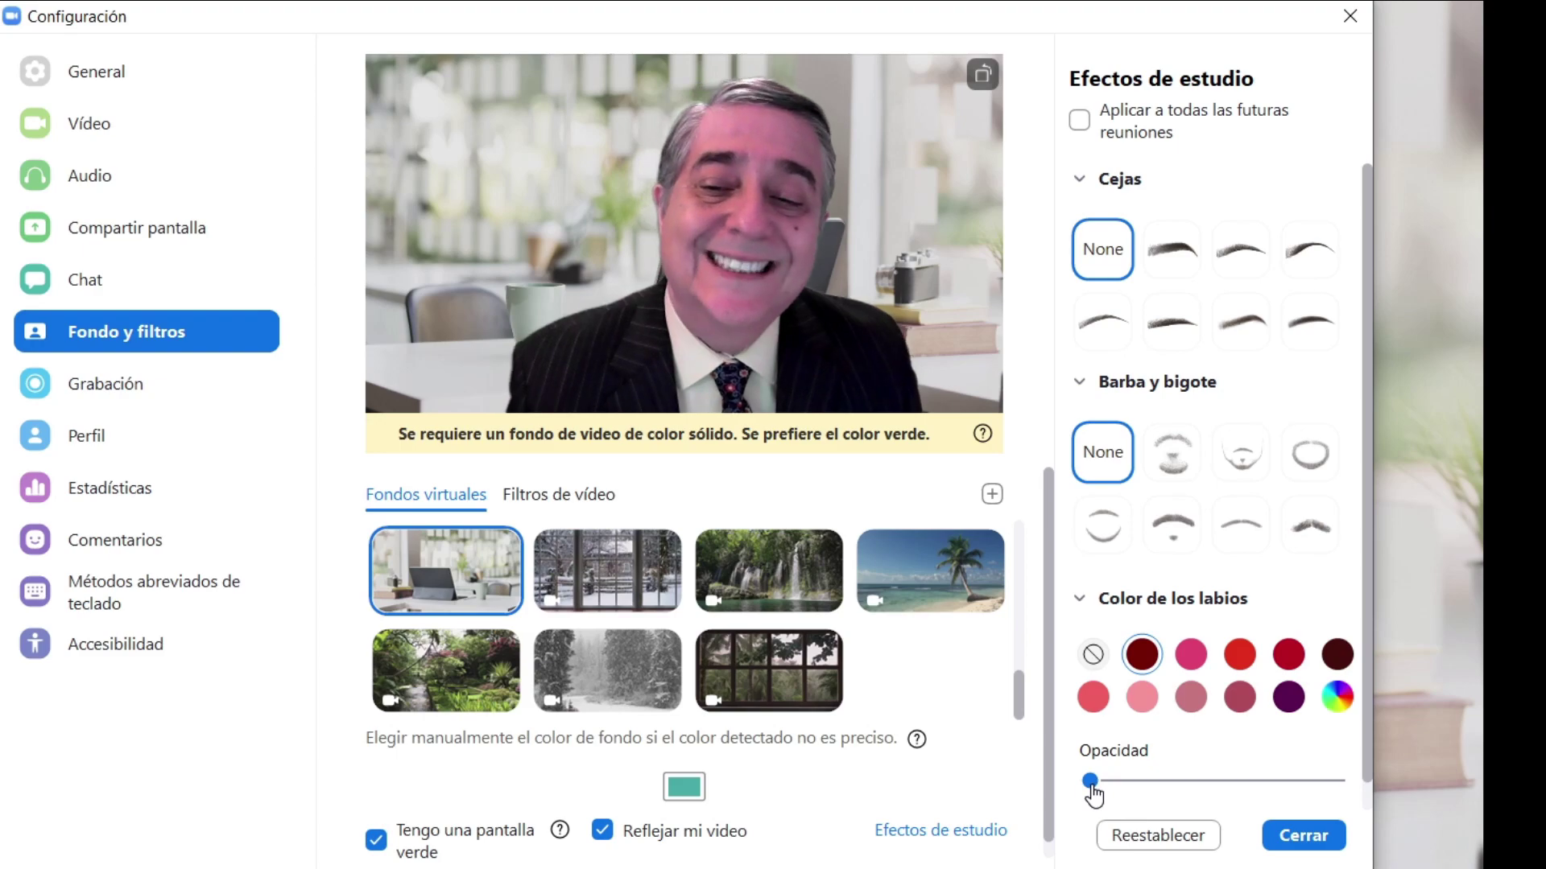
click(1191, 654)
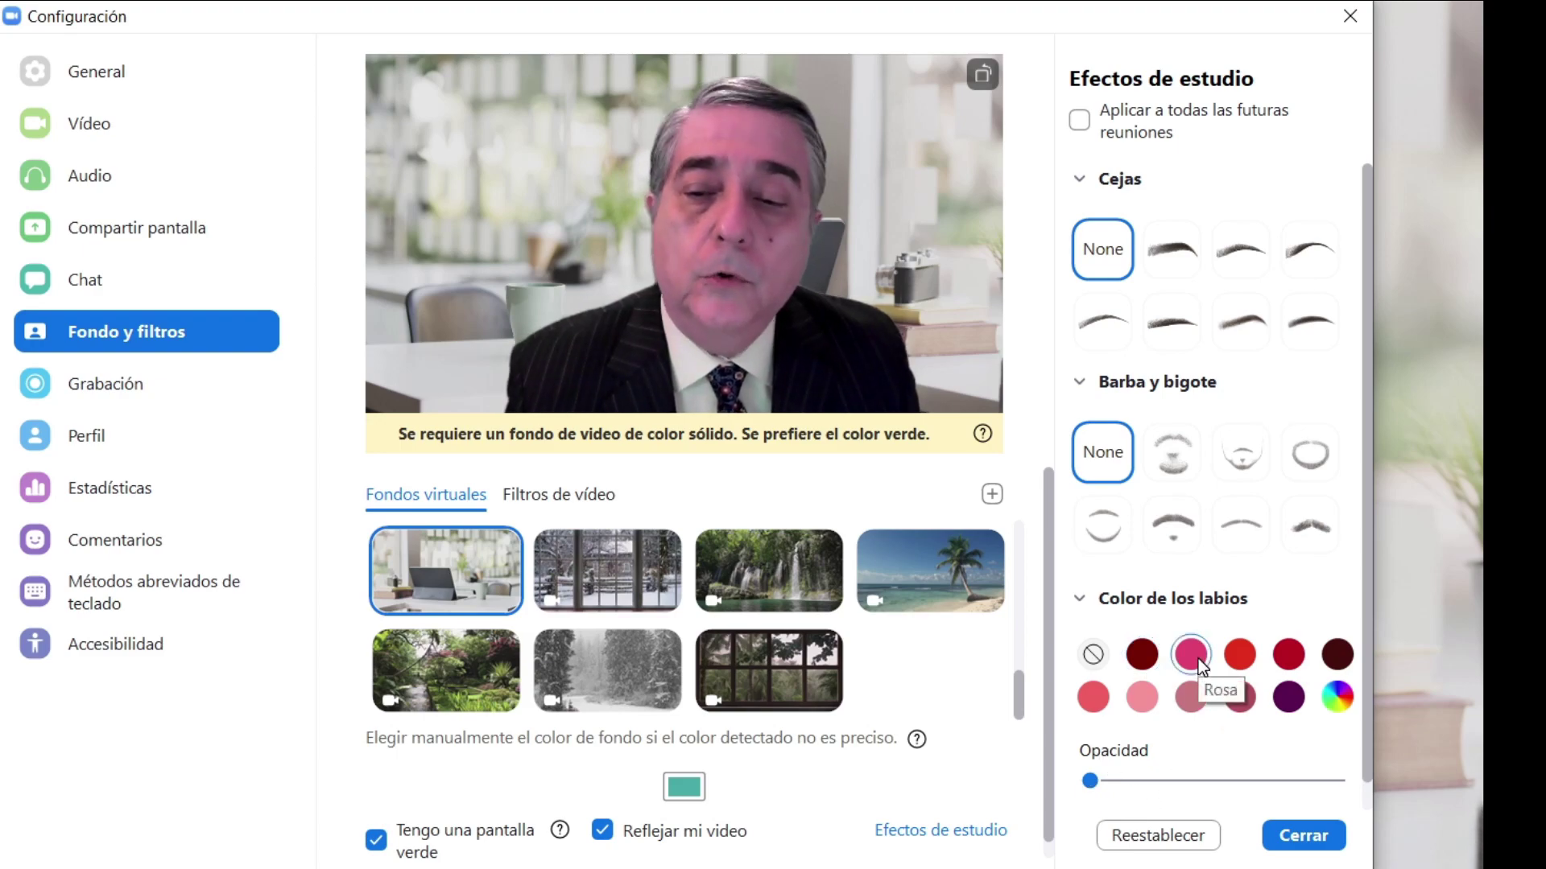